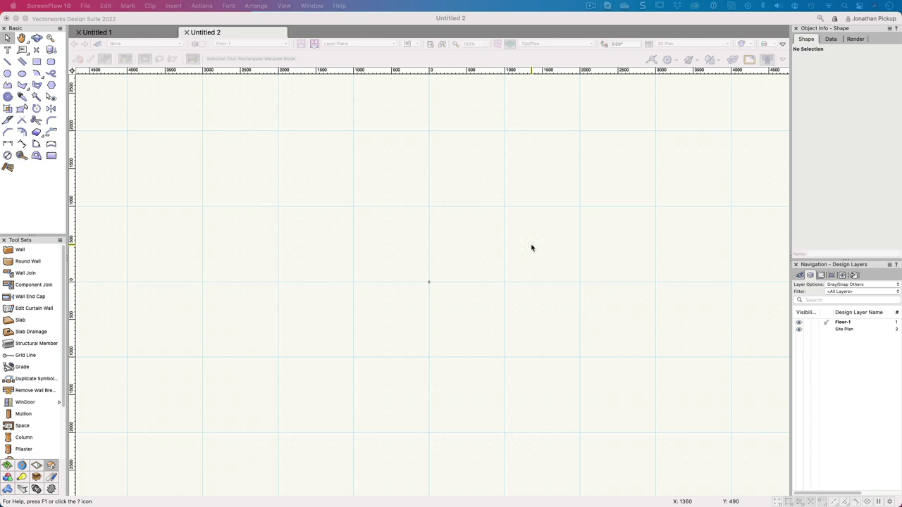
# In Right Isometric view, set up a new rectangle 2000 mm wide and 750 mm high with its centre as the reference point.
pyautogui.click(471, 249)
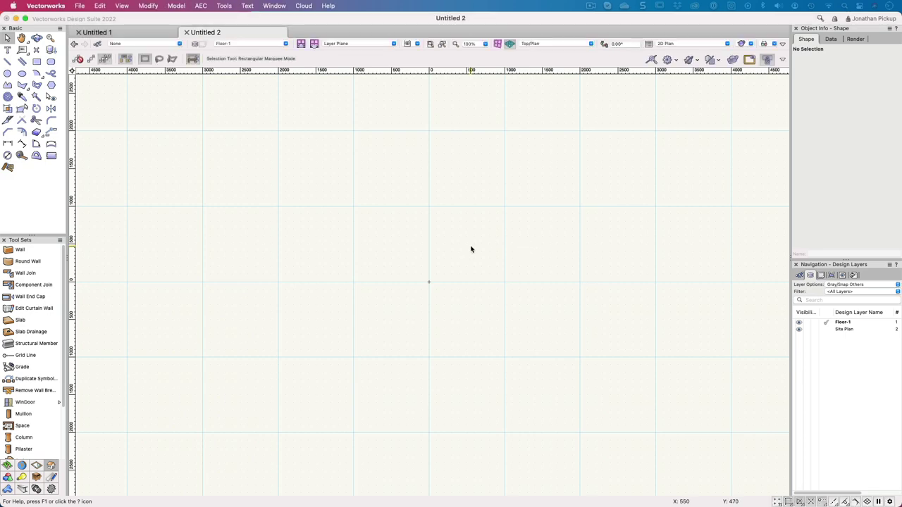
pyautogui.press('3')
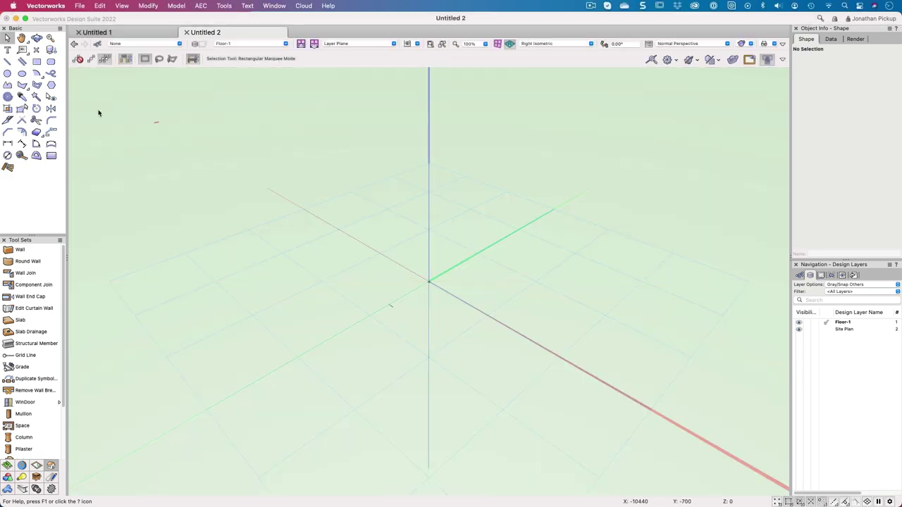
pyautogui.click(36, 62)
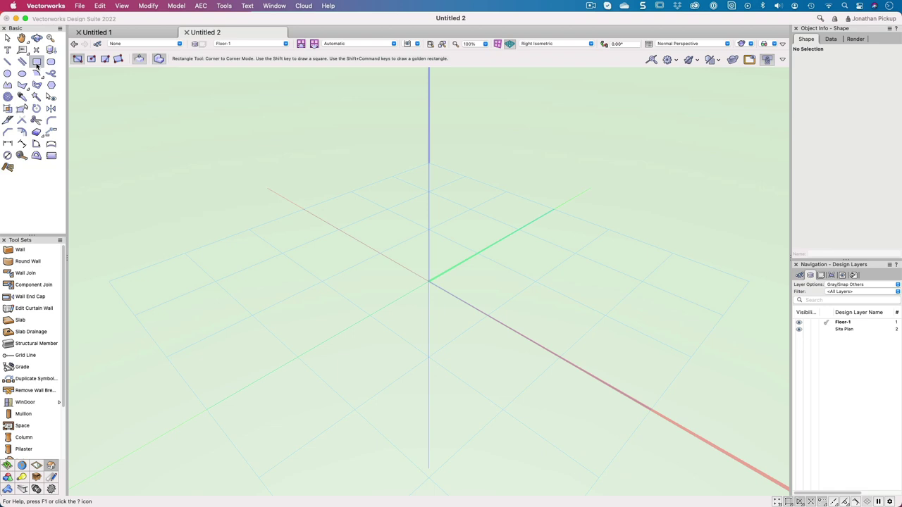
pyautogui.doubleClick(37, 62)
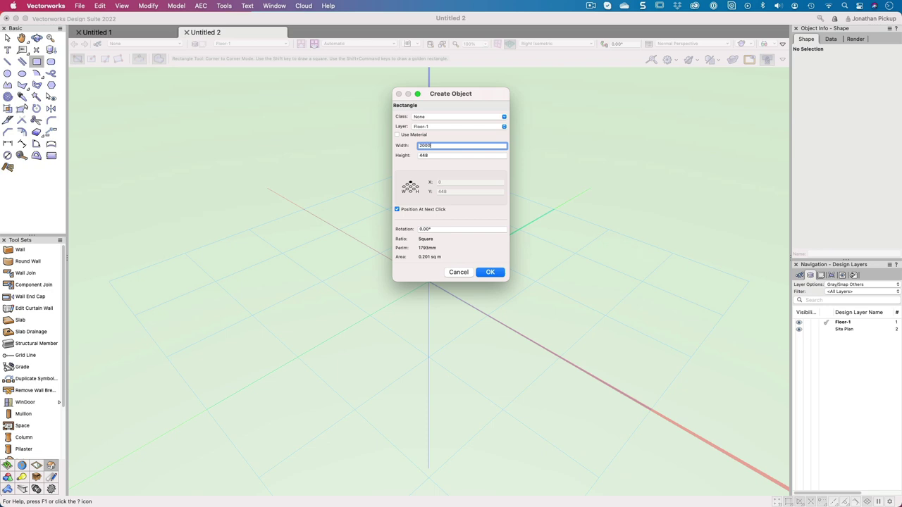
pyautogui.press('Tab')
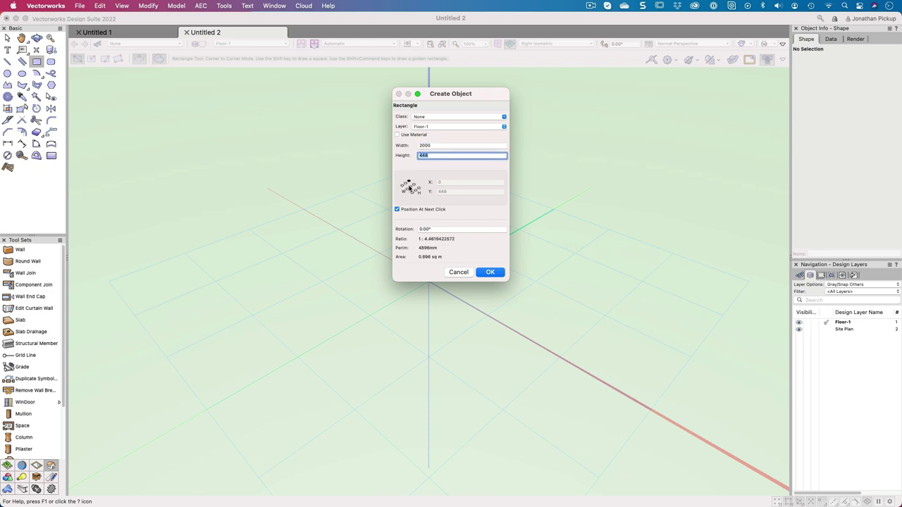
pyautogui.click(411, 186)
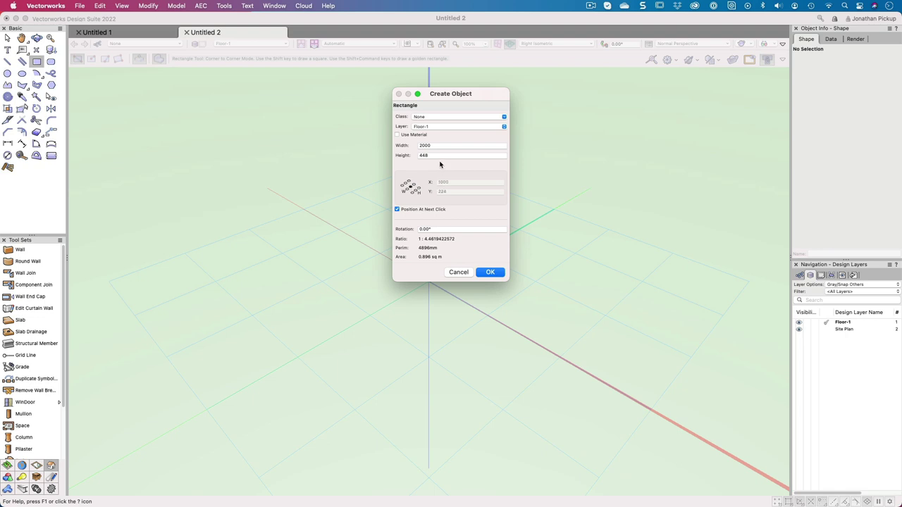
pyautogui.click(411, 154)
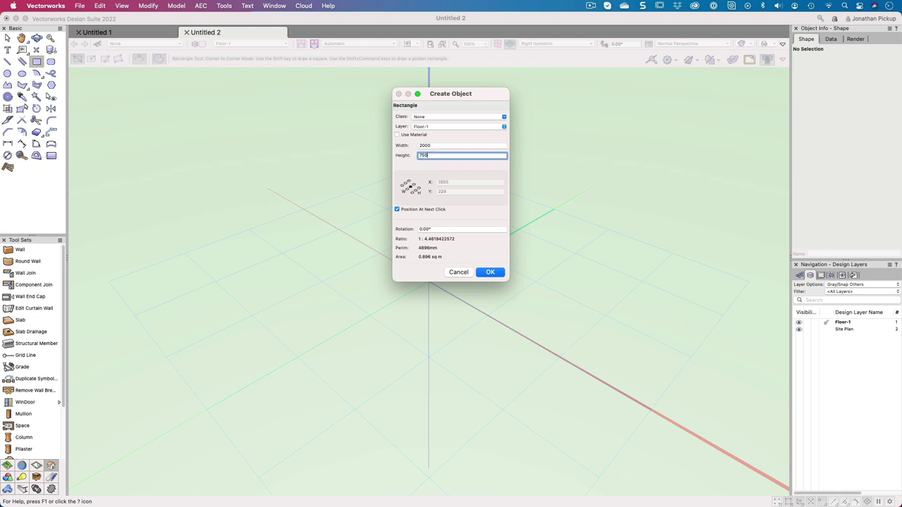
pyautogui.press('Tab')
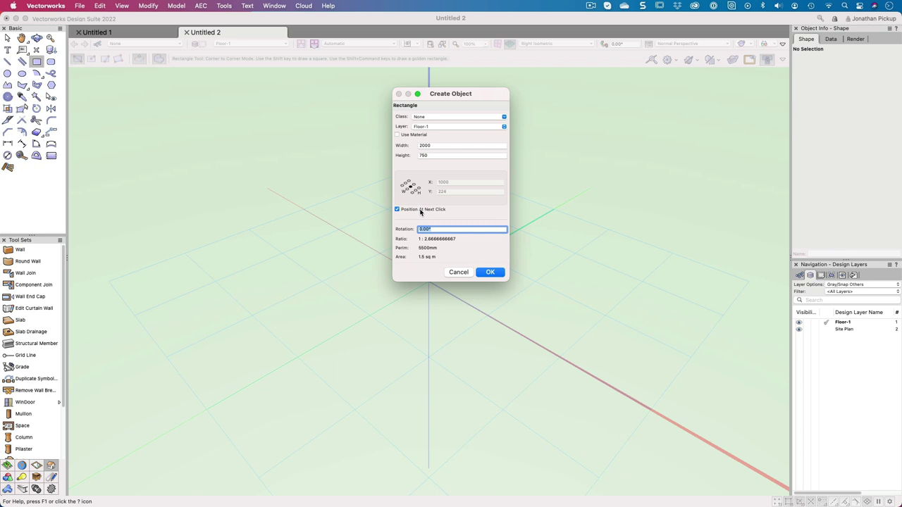
# Turn off positioning at the next click and create the rectangle at X 0, Y 0.
pyautogui.click(420, 209)
pyautogui.doubleClick(442, 182)
pyautogui.write('0')
pyautogui.press('Tab')
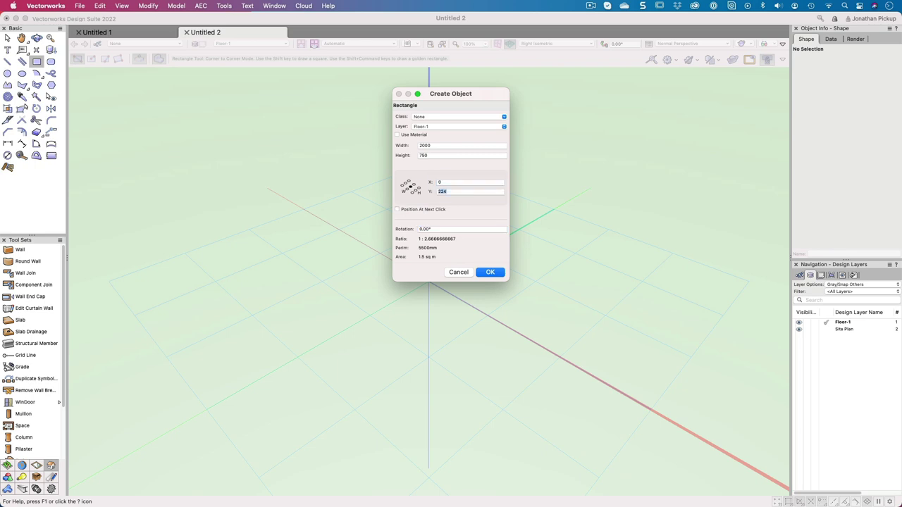
pyautogui.write('0')
pyautogui.press('Return')
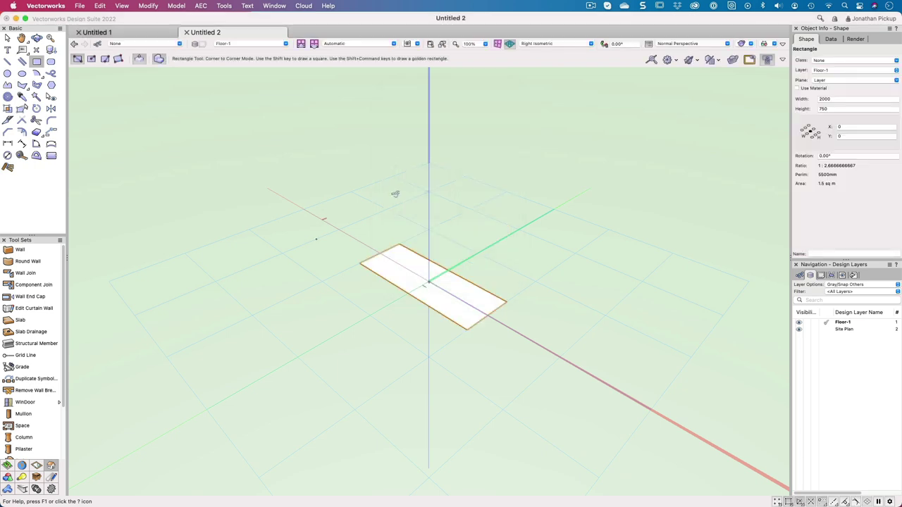
# Extrude the rectangle upward by 750 mm into a solid box.
pyautogui.moveTo(401, 287); pyautogui.dragTo(408, 210)
pyautogui.write('750')
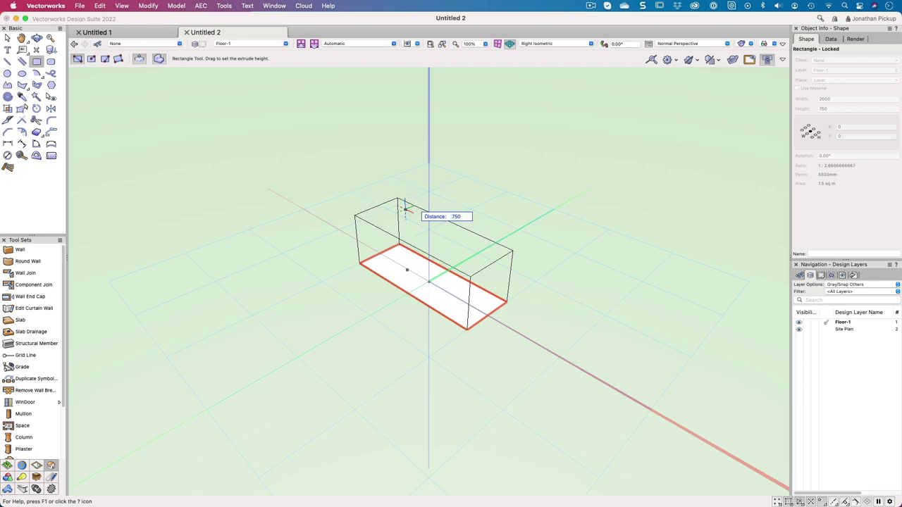
pyautogui.press('Return')
# Draw a rectangle of about 1813 by 486 mm from the centre of the box's top face, using Center to Corner mode.
pyautogui.scroll(5, 423, 209)
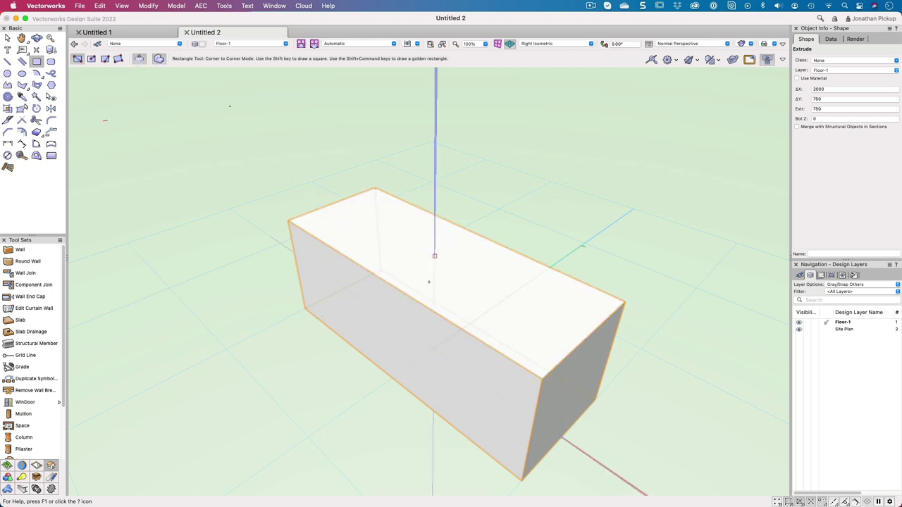
pyautogui.click(435, 256)
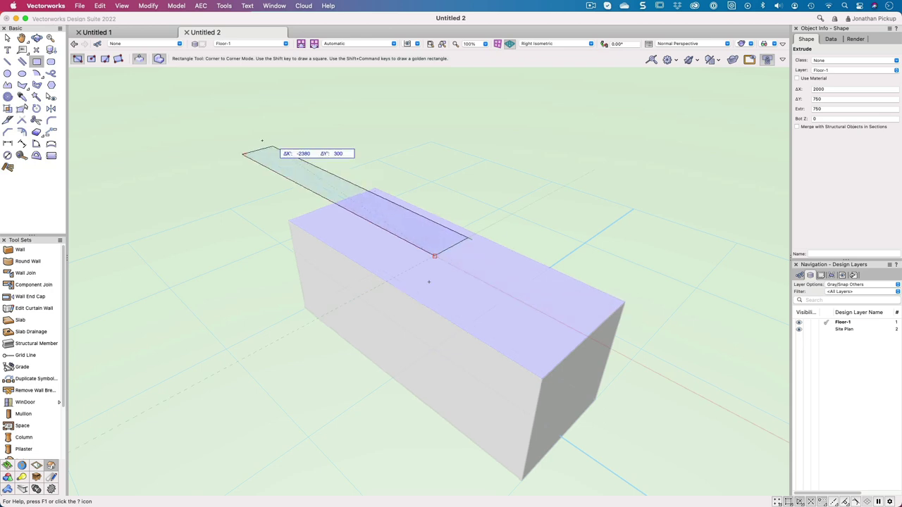
pyautogui.moveTo(429, 327); pyautogui.dragTo(416, 187, button='middle')
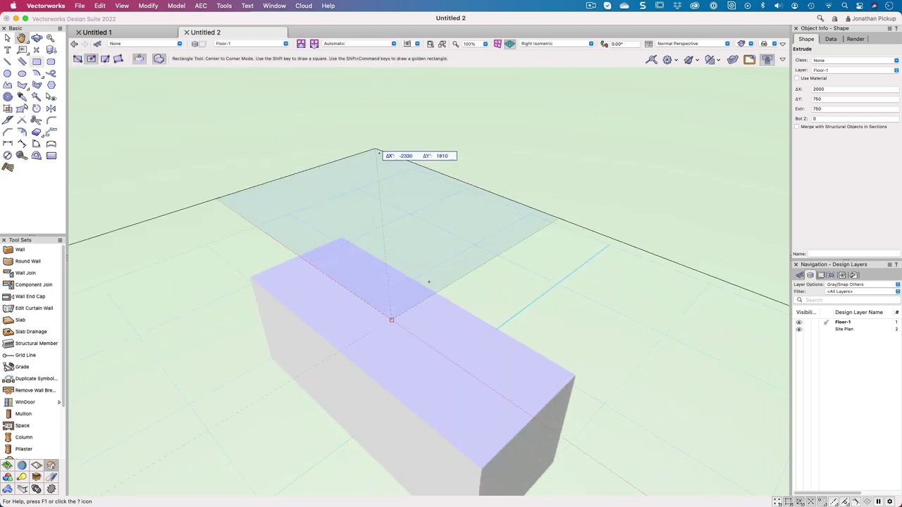
pyautogui.click(544, 379)
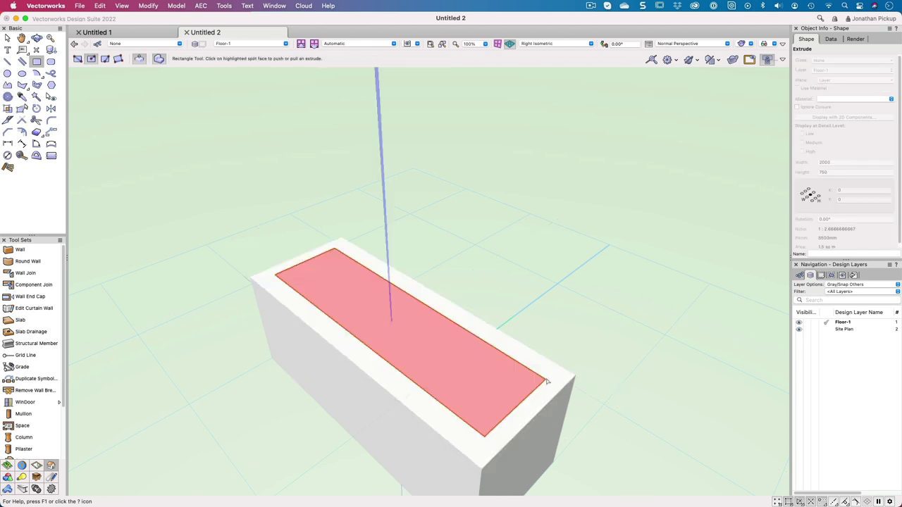
# Push the inner rectangle down 600 mm and subtract it from the box to form the trough's cavity.
pyautogui.click(454, 380)
pyautogui.moveTo(392, 459); pyautogui.dragTo(386, 264, button='middle')
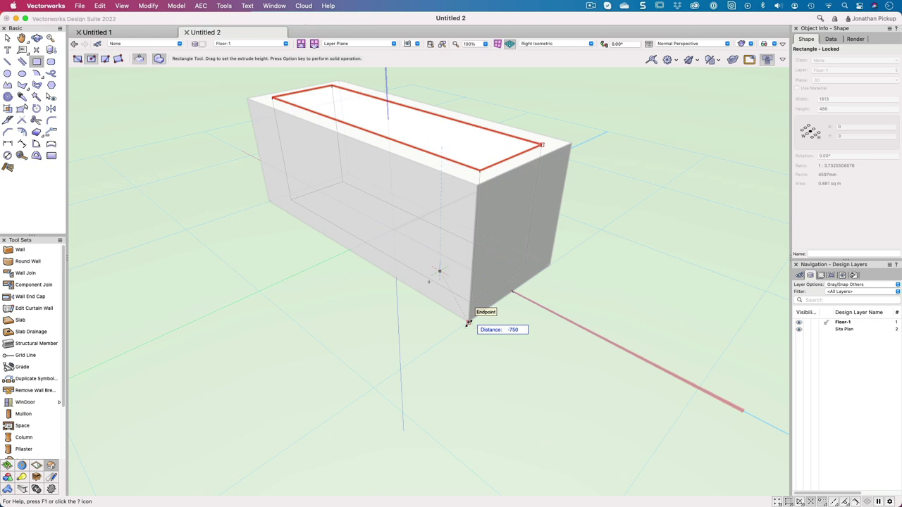
pyautogui.press('Tab')
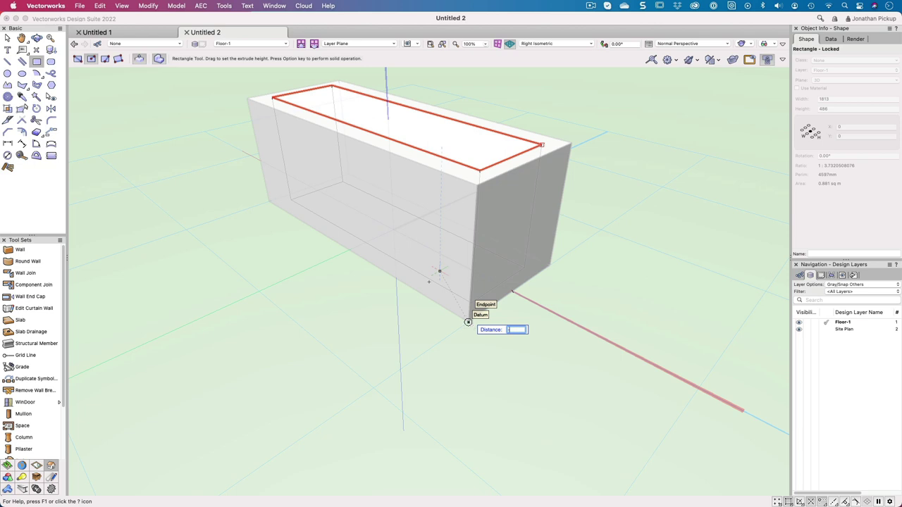
pyautogui.press('Return')
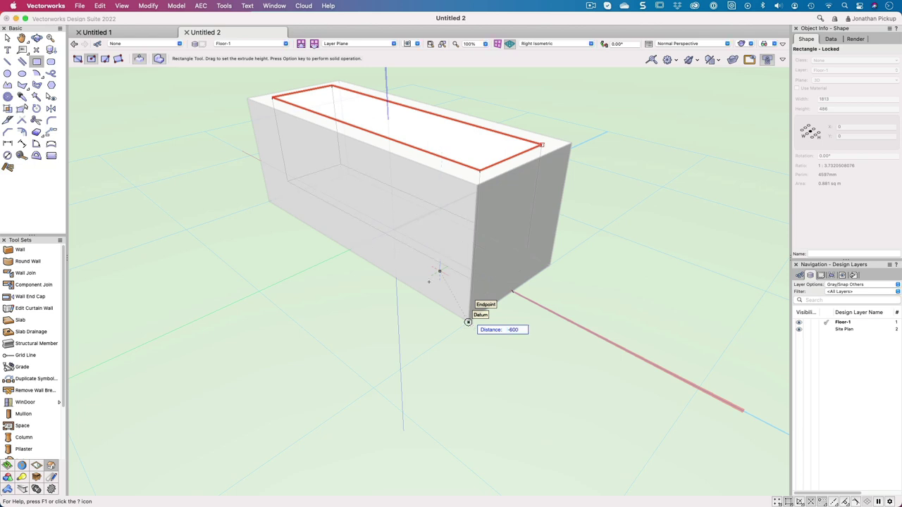
pyautogui.keyDown('alt'); pyautogui.click(468, 322); pyautogui.keyUp('alt')
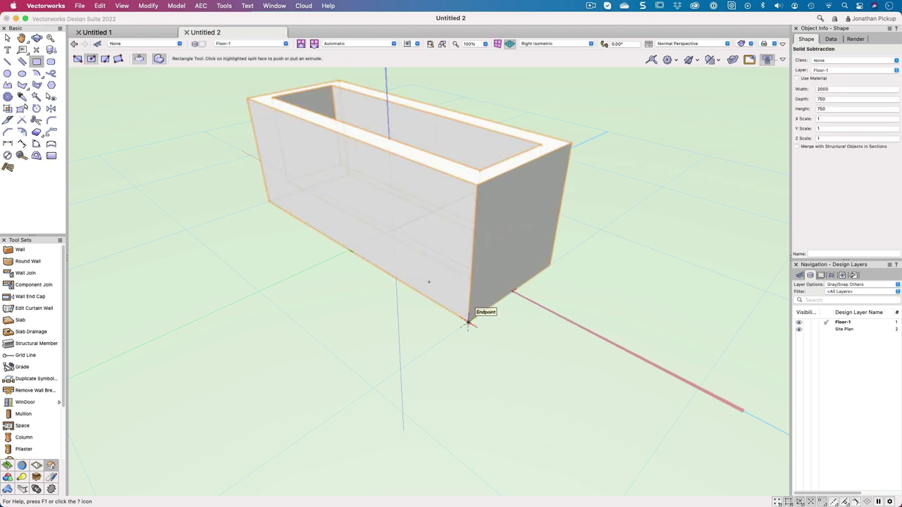
# Push the cavity's far long inner face outward by about 45 mm with Push/Pull in Move Face mode.
pyautogui.keyDown('ctrl'); pyautogui.moveTo(432, 182); pyautogui.dragTo(431, 207, button='middle'); pyautogui.keyUp('ctrl')
pyautogui.moveTo(404, 162); pyautogui.dragTo(392, 270, button='middle')
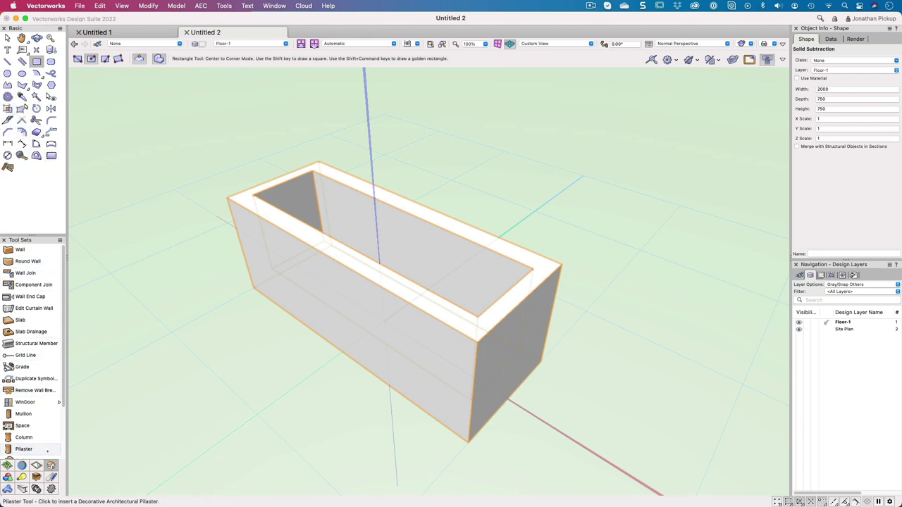
pyautogui.click(7, 477)
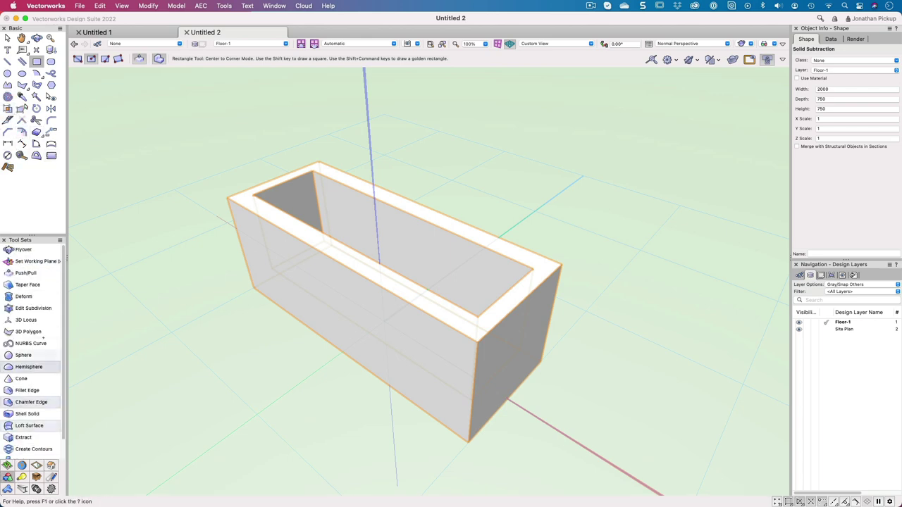
pyautogui.click(25, 273)
pyautogui.click(327, 181)
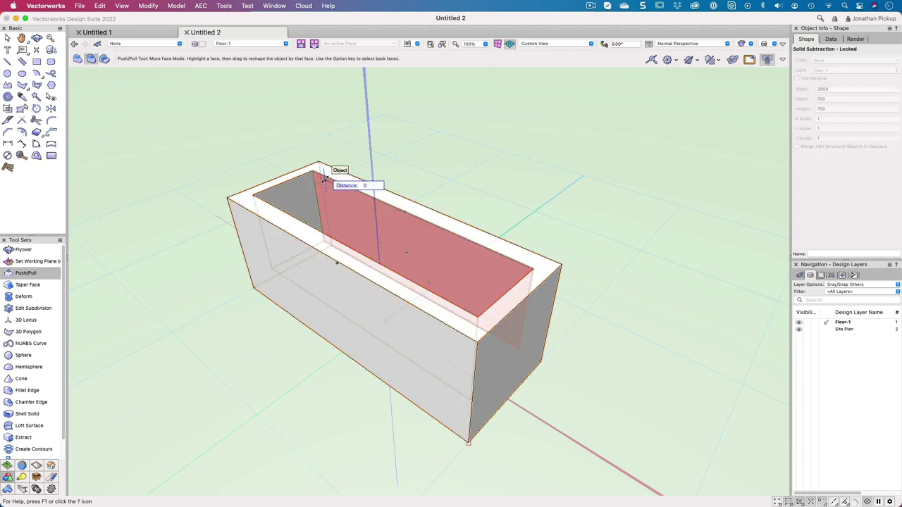
pyautogui.scroll(2, 336, 175)
pyautogui.scroll(3, 335, 175)
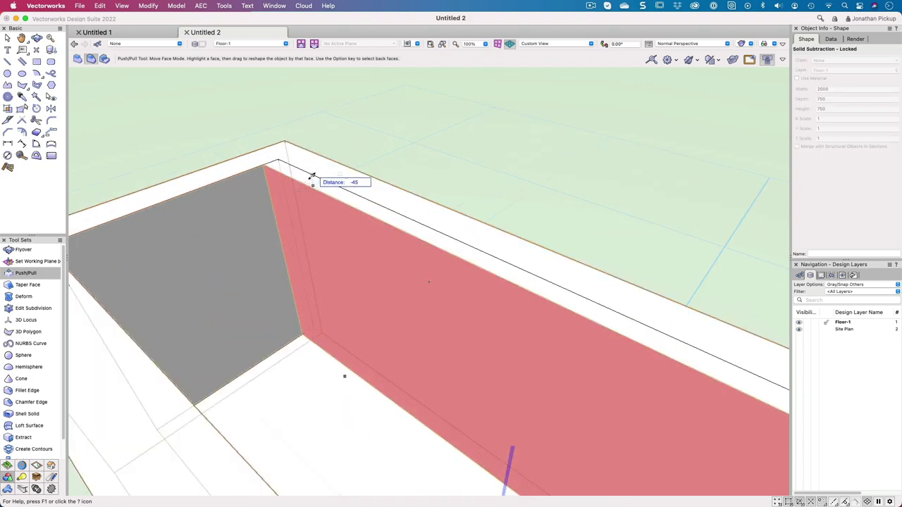
pyautogui.click(315, 176)
# Push the opposite long inner face outward with Push/Pull by an exact distance to thin that side wall.
pyautogui.moveTo(291, 195); pyautogui.dragTo(382, 143, button='middle')
pyautogui.moveTo(465, 210)
pyautogui.keyDown('ctrl'); pyautogui.mouseDown(button='middle')
pyautogui.moveTo(421, 197)
pyautogui.moveTo(489, 190)
pyautogui.moveTo(471, 197)
pyautogui.mouseUp(button='middle'); pyautogui.keyUp('ctrl')
pyautogui.press('alt')
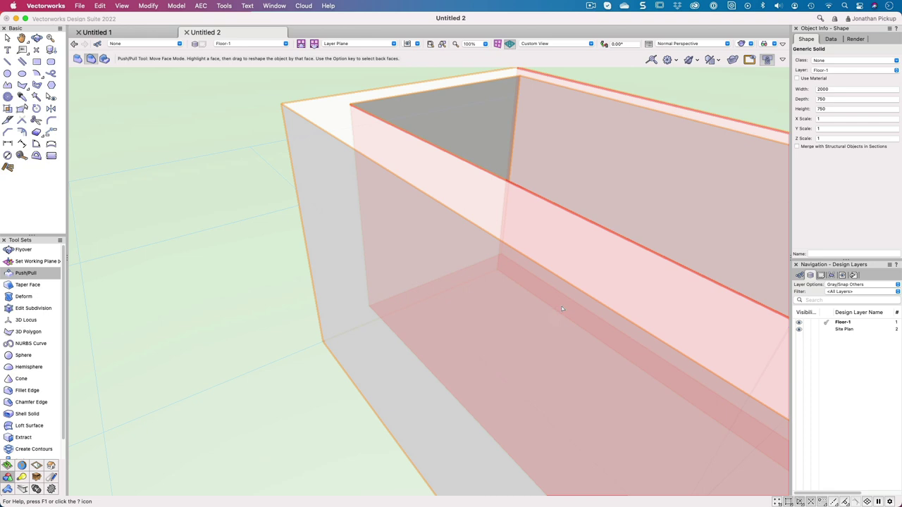
pyautogui.keyDown('shift'); pyautogui.moveTo(602, 260); pyautogui.dragTo(409, 270, button='middle'); pyautogui.keyUp('shift')
pyautogui.moveTo(468, 300); pyautogui.dragTo(429, 282)
pyautogui.press('Tab')
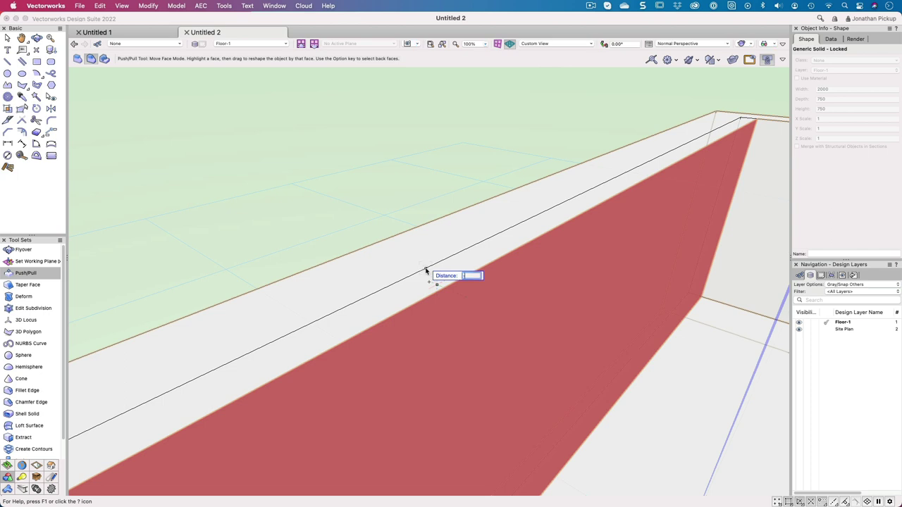
pyautogui.press('Return')
# Taper one short end face inside the cavity by about -18° with Taper Face, using the top rim as the axis plane.
pyautogui.keyDown('shift'); pyautogui.moveTo(437, 263); pyautogui.dragTo(665, 369, button='middle'); pyautogui.keyUp('shift')
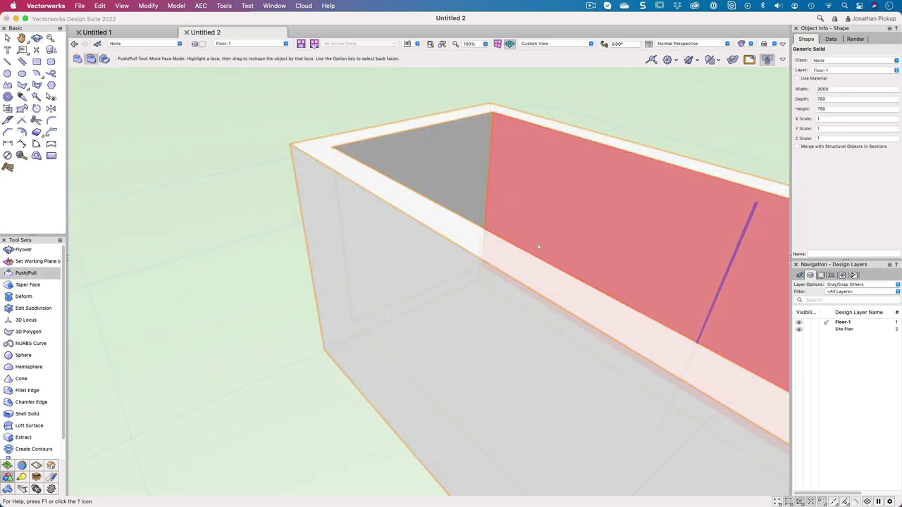
pyautogui.moveTo(499, 186); pyautogui.dragTo(407, 210, button='middle')
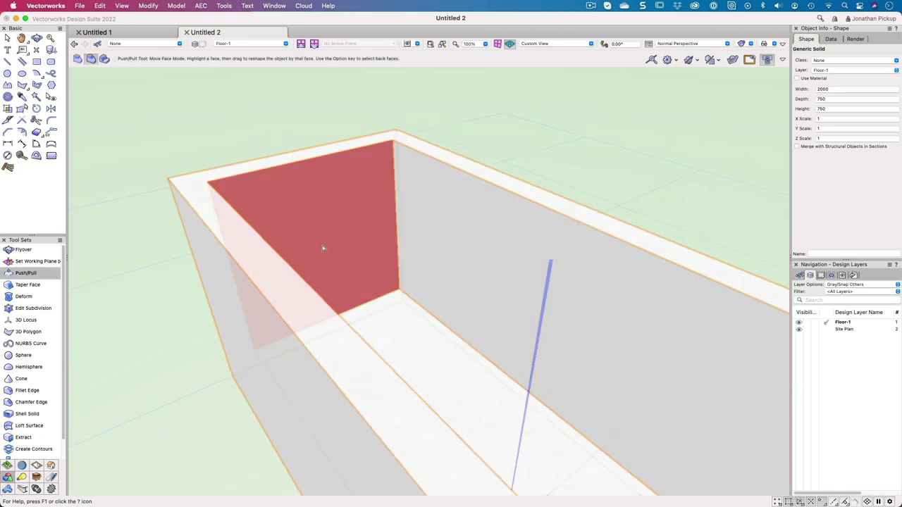
pyautogui.click(29, 285)
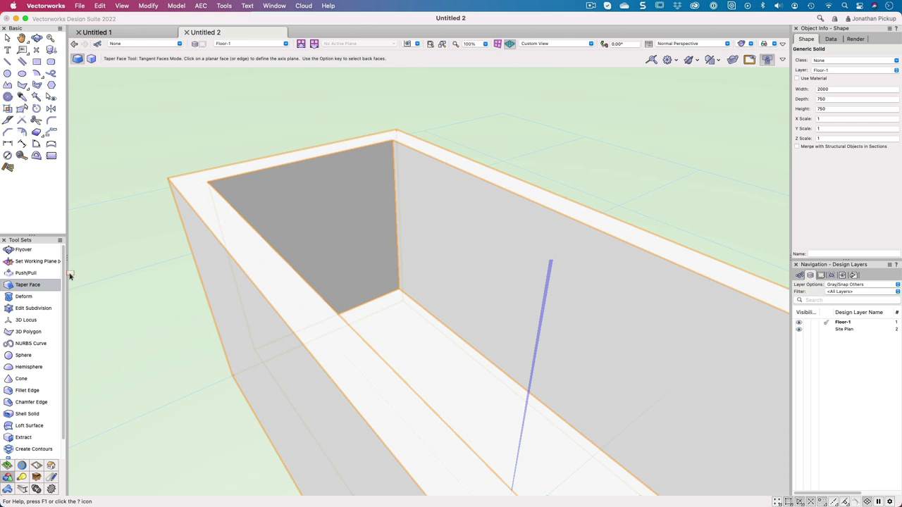
pyautogui.click(241, 169)
pyautogui.click(276, 208)
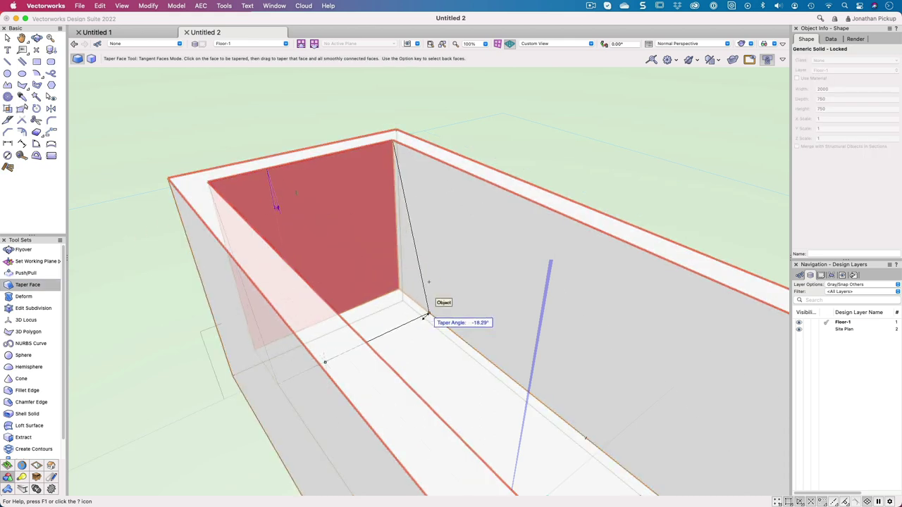
pyautogui.click(428, 314)
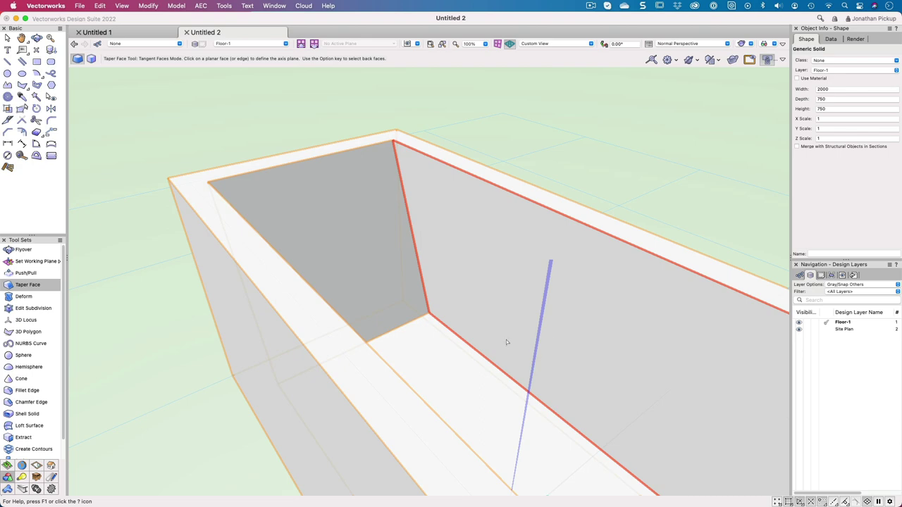
# Taper the short inner face at the opposite end of the cavity by -5°, using the top rim as the axis plane.
pyautogui.moveTo(499, 325); pyautogui.dragTo(395, 268, button='middle')
pyautogui.keyDown('ctrl'); pyautogui.moveTo(399, 441); pyautogui.dragTo(675, 449, button='middle'); pyautogui.keyUp('ctrl')
pyautogui.moveTo(642, 198); pyautogui.dragTo(494, 253, button='middle')
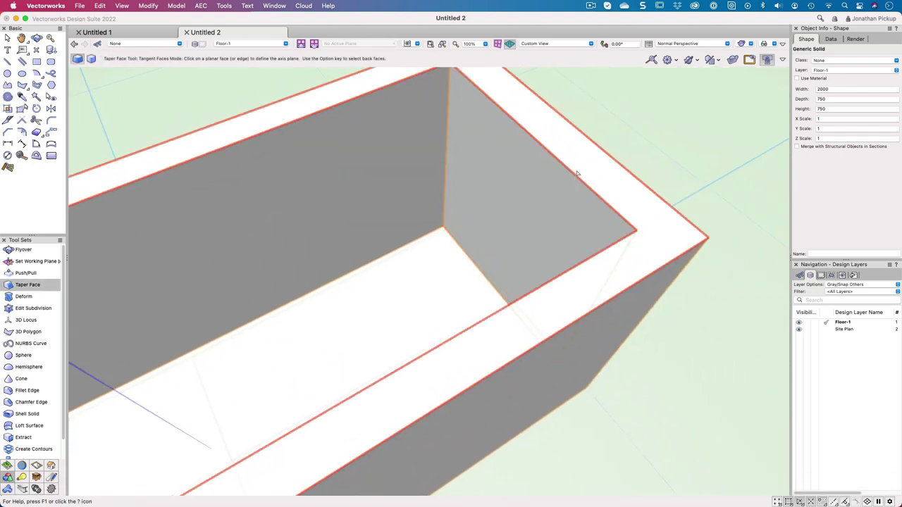
pyautogui.click(576, 173)
pyautogui.click(537, 192)
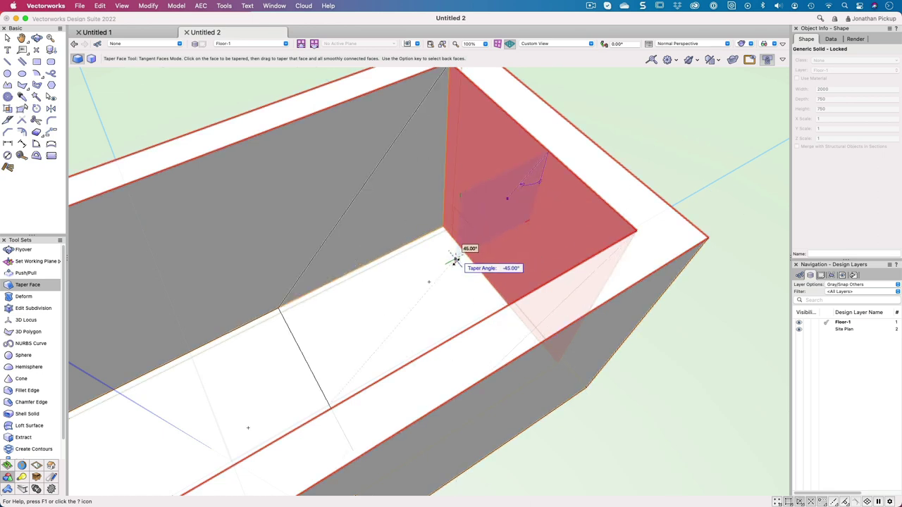
pyautogui.press('Tab')
pyautogui.write('-5')
pyautogui.press('Return')
pyautogui.press('Return')
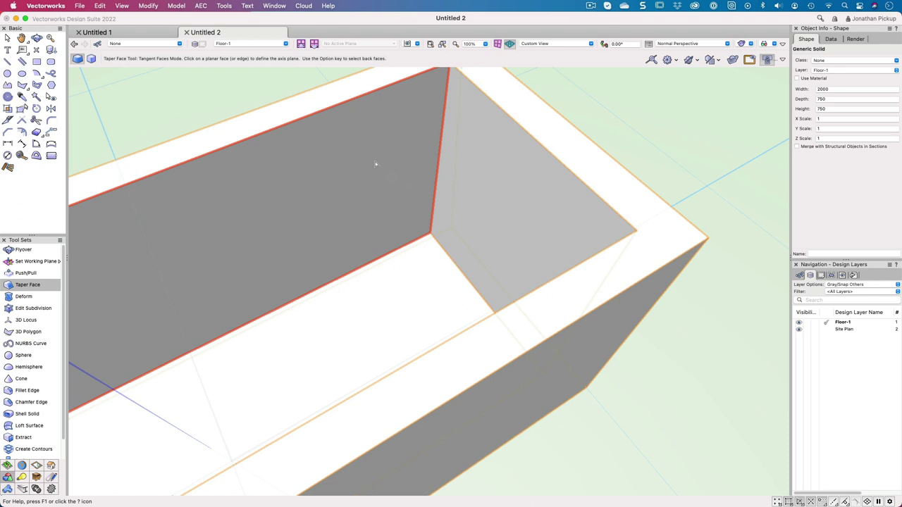
# Taper the adjoining long inner face of the cavity by -5° from the top rim.
pyautogui.click(264, 118)
pyautogui.click(279, 131)
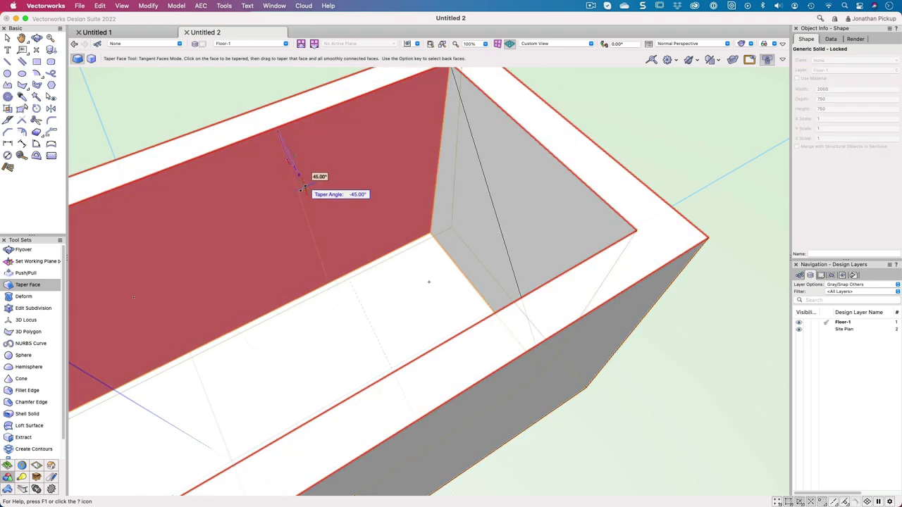
pyautogui.press('Tab')
pyautogui.write('-5')
pyautogui.press('Return')
pyautogui.press('Return')
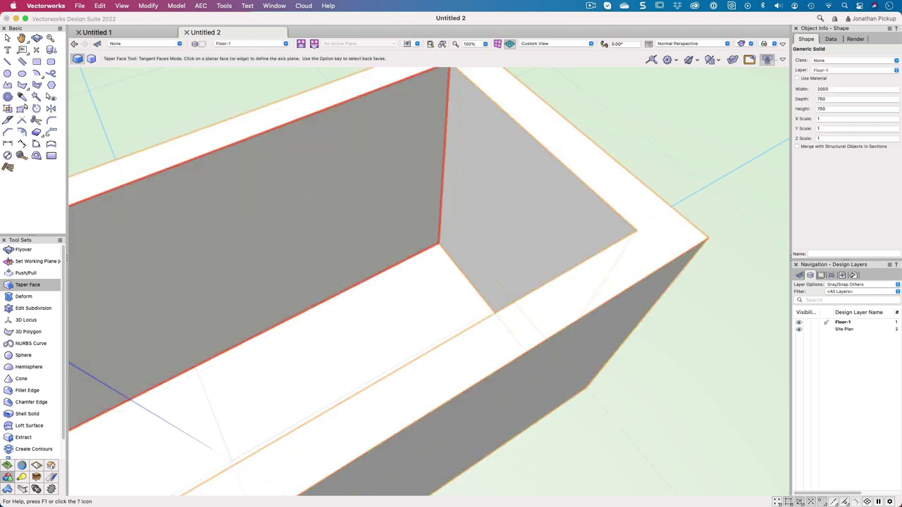
# Taper the remaining long inner face of the cavity with Taper Face, using the top rim as the axis plane.
pyautogui.click(548, 317)
pyautogui.moveTo(390, 342); pyautogui.dragTo(669, 241, button='middle')
pyautogui.click(405, 282)
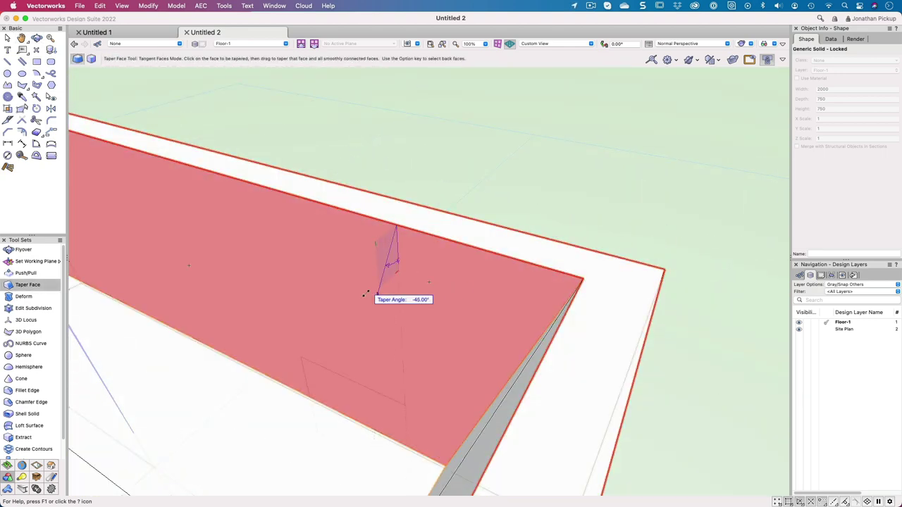
pyautogui.click(332, 304)
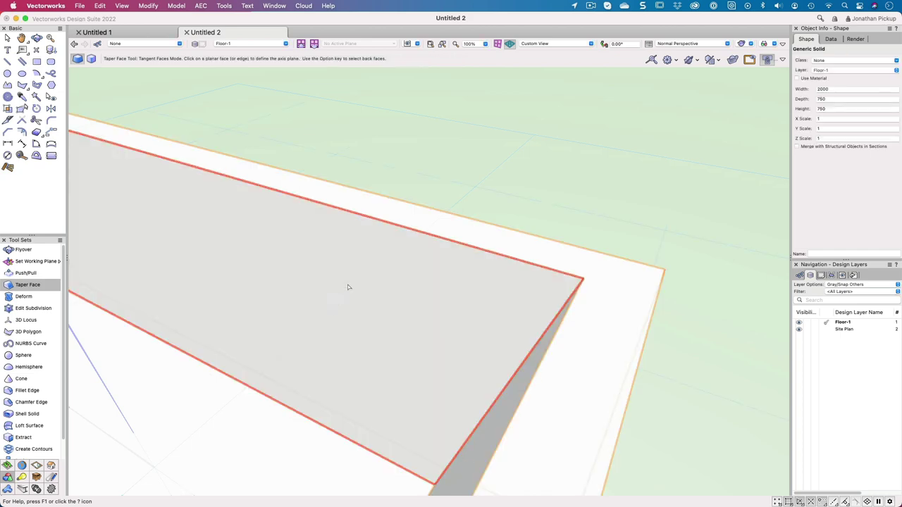
# Taper the cavity floor by 5°, using the short inner end face as the axis plane.
pyautogui.keyDown('shift'); pyautogui.moveTo(348, 287); pyautogui.dragTo(39, 315, button='middle'); pyautogui.keyUp('shift')
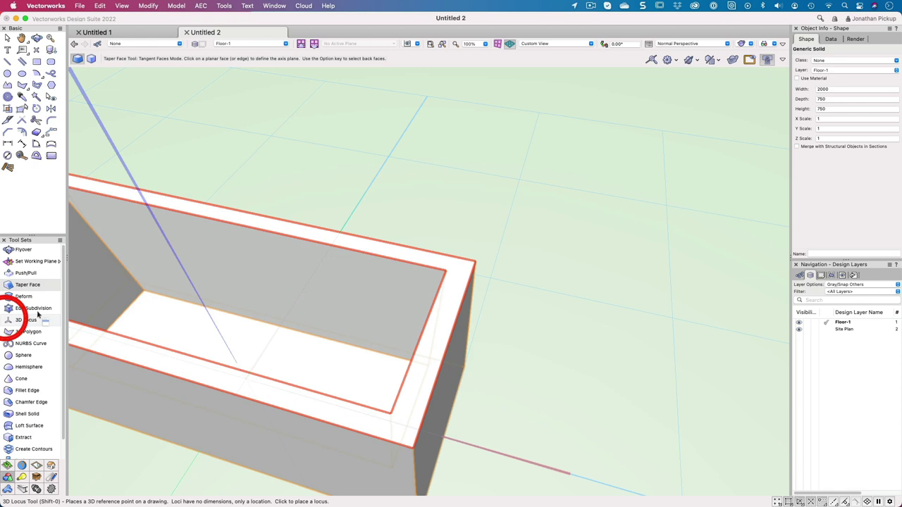
pyautogui.moveTo(238, 268); pyautogui.dragTo(363, 266, button='middle')
pyautogui.click(254, 274)
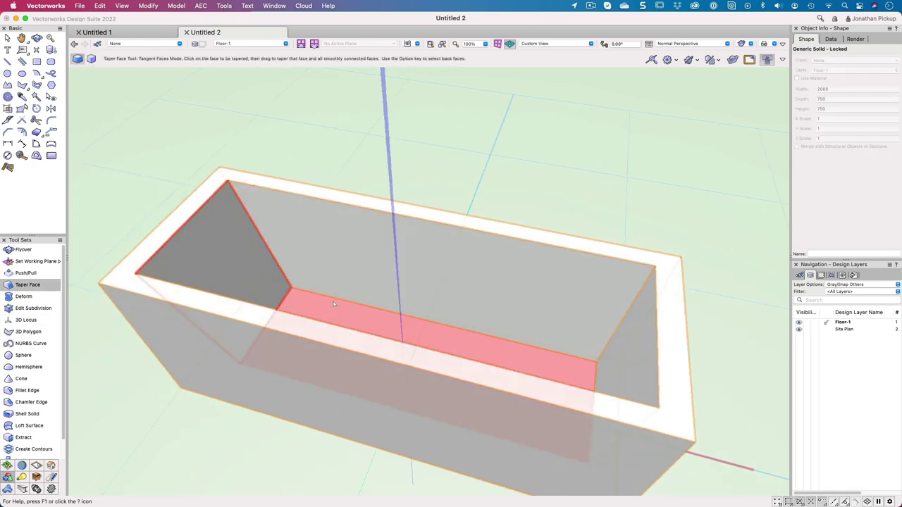
pyautogui.moveTo(342, 308); pyautogui.dragTo(603, 349)
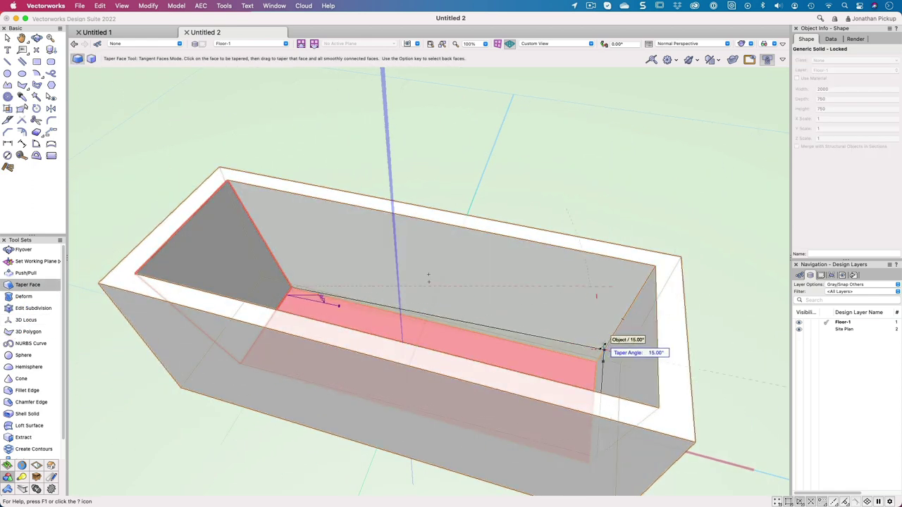
pyautogui.press('Tab')
pyautogui.write('5')
pyautogui.press('Return')
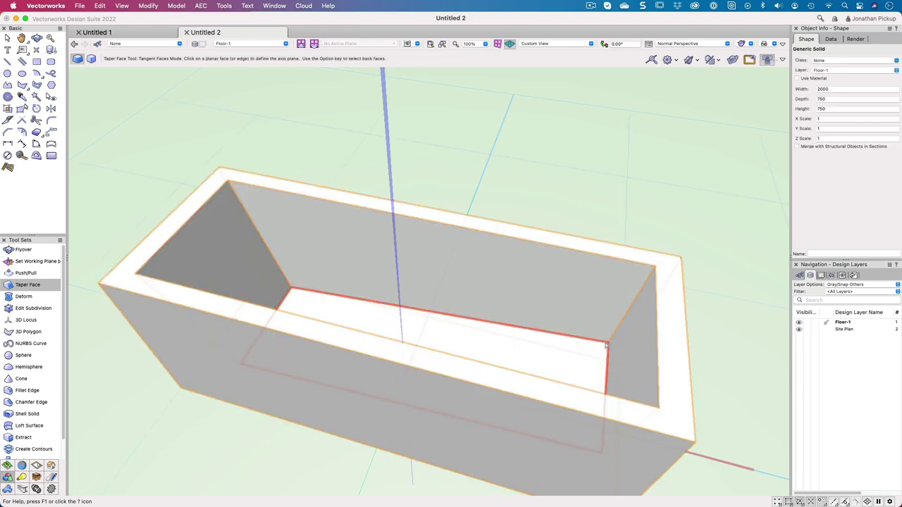
# Convert the tapered hollow solid to a subdivision object with 3 iterations.
pyautogui.keyDown('shift'); pyautogui.moveTo(620, 267); pyautogui.dragTo(560, 261, button='middle'); pyautogui.keyUp('shift')
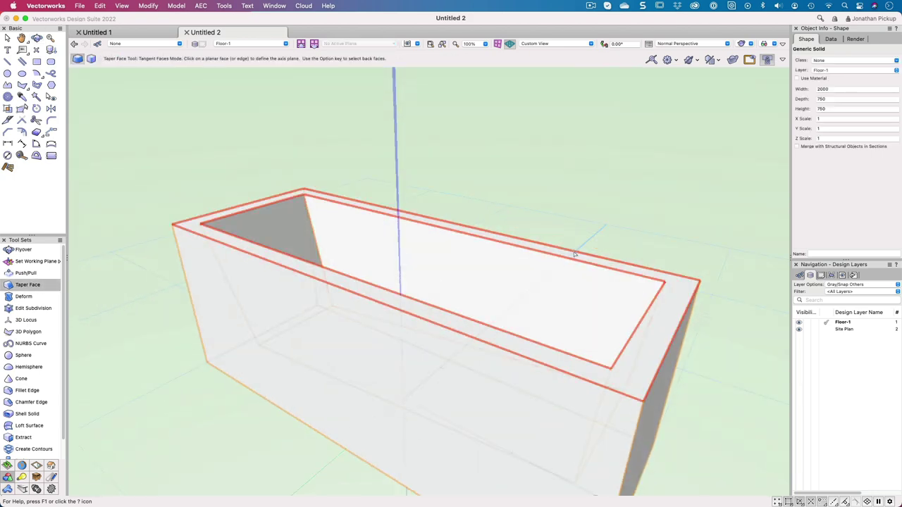
pyautogui.click(146, 6)
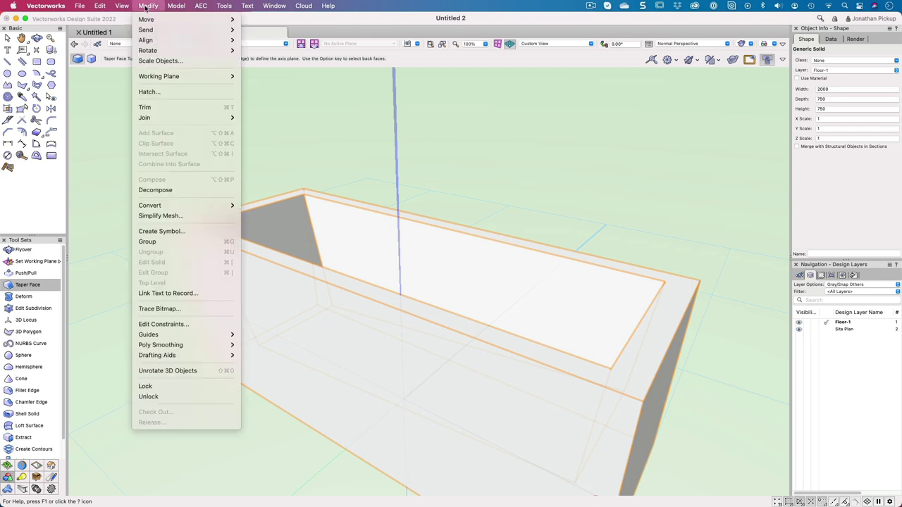
pyautogui.moveTo(154, 207)
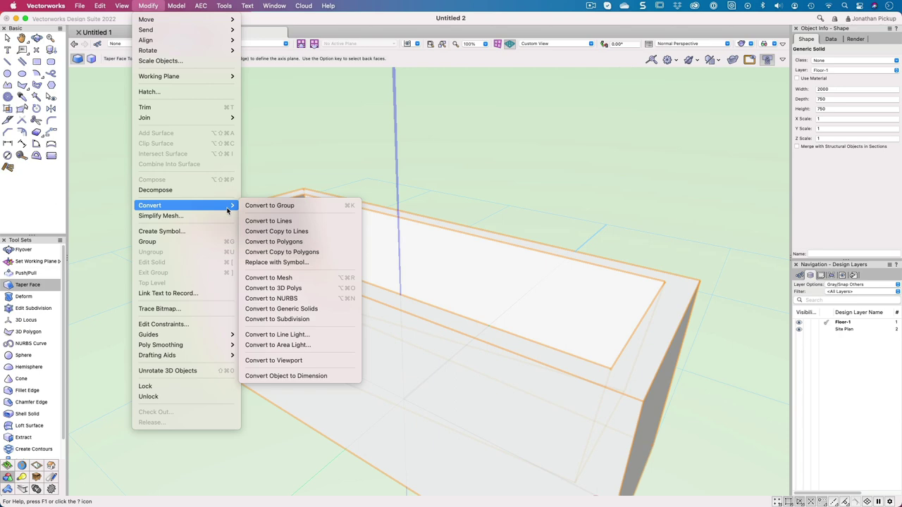
pyautogui.click(310, 319)
pyautogui.click(457, 145)
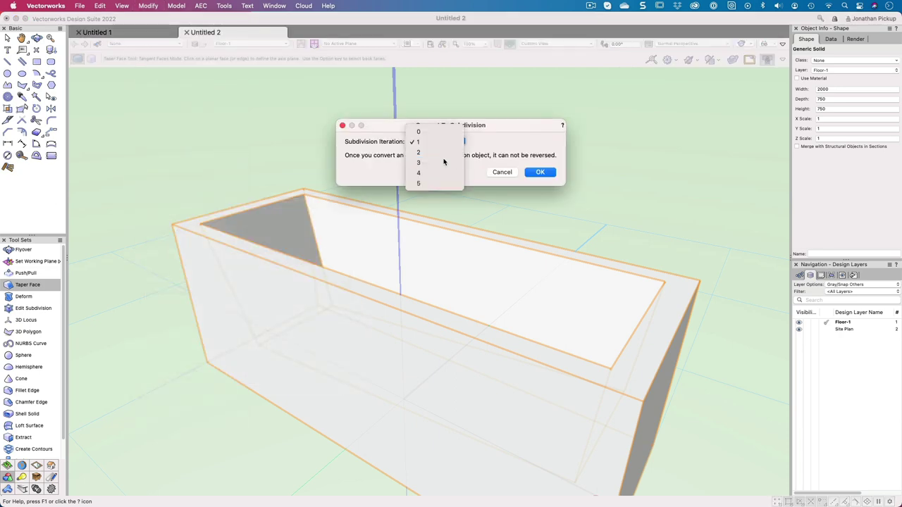
pyautogui.click(444, 163)
pyautogui.press('Return')
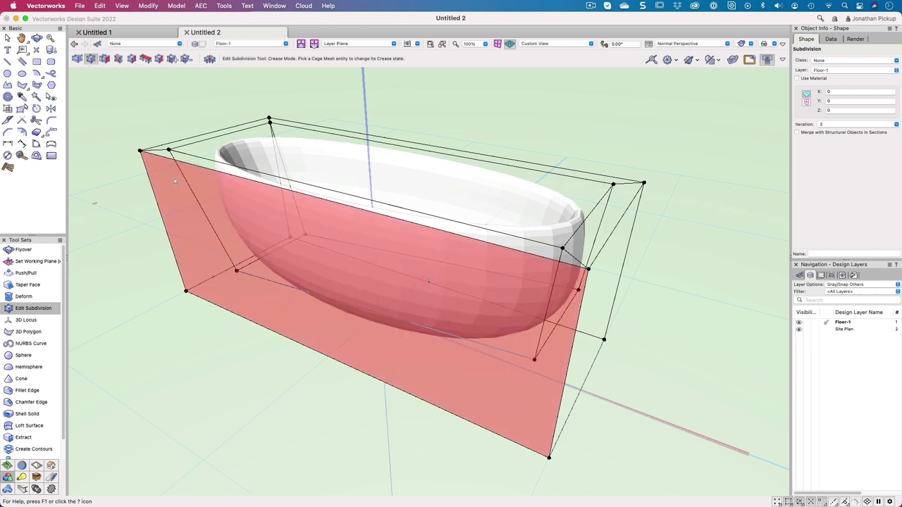
# Crease the outer side and end faces and edges of the subdivision cage, leaving the inner cavity faces uncreased.
pyautogui.click(609, 295)
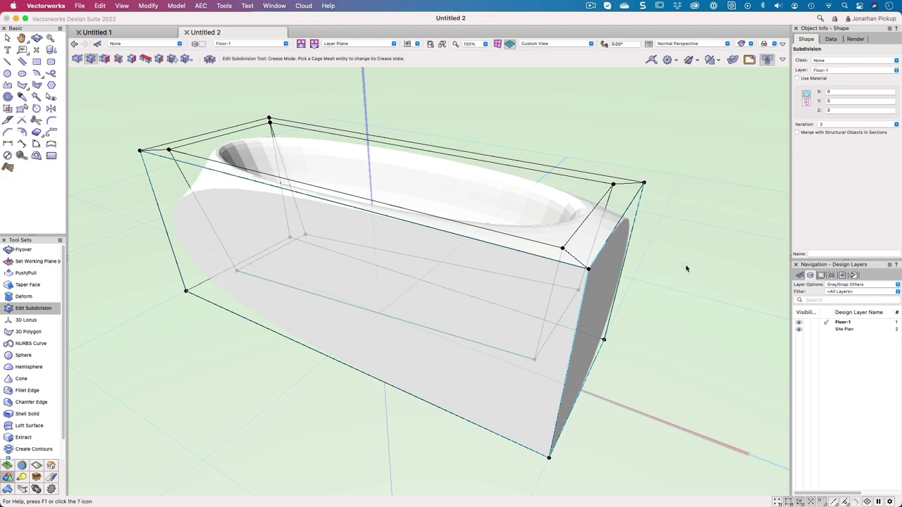
pyautogui.moveTo(686, 268); pyautogui.dragTo(338, 331, button='middle')
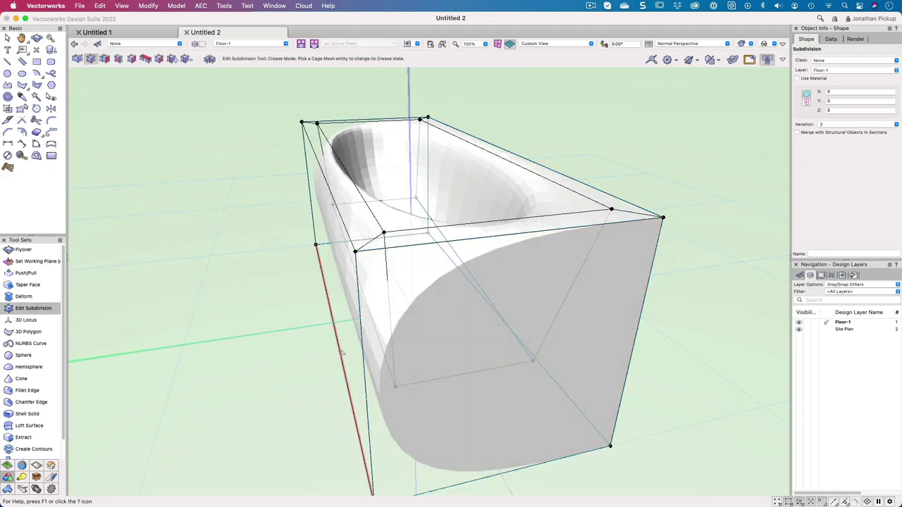
pyautogui.click(342, 353)
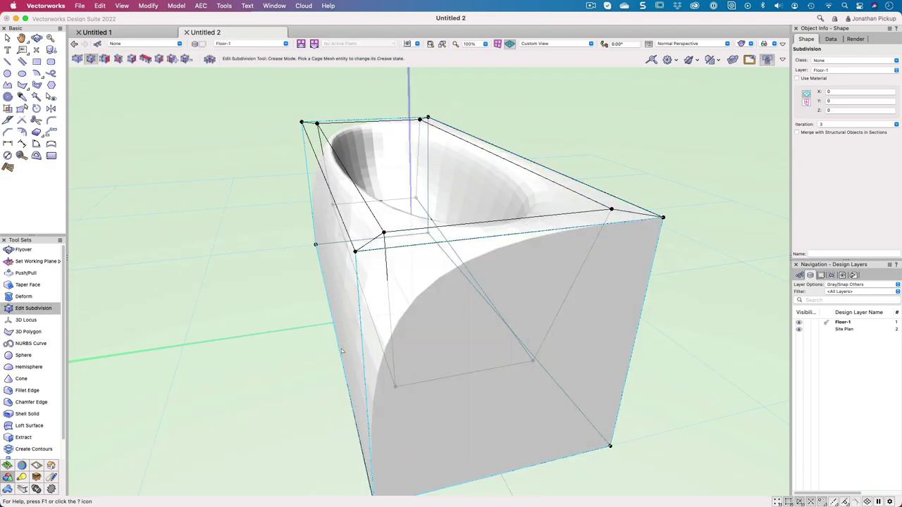
pyautogui.click(327, 276)
pyautogui.moveTo(171, 232); pyautogui.dragTo(294, 266, button='middle')
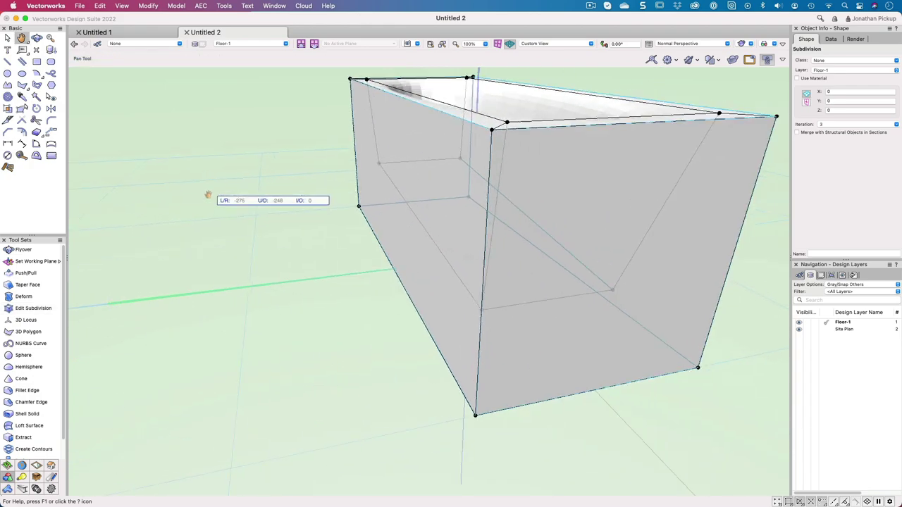
pyautogui.keyDown('ctrl'); pyautogui.moveTo(209, 194); pyautogui.dragTo(254, 266, button='middle'); pyautogui.keyUp('ctrl')
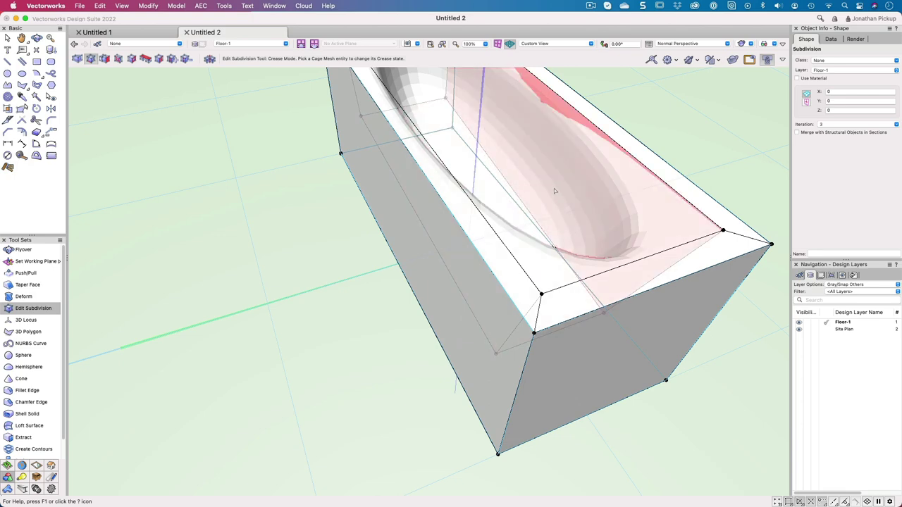
pyautogui.moveTo(556, 192); pyautogui.dragTo(595, 201, button='middle')
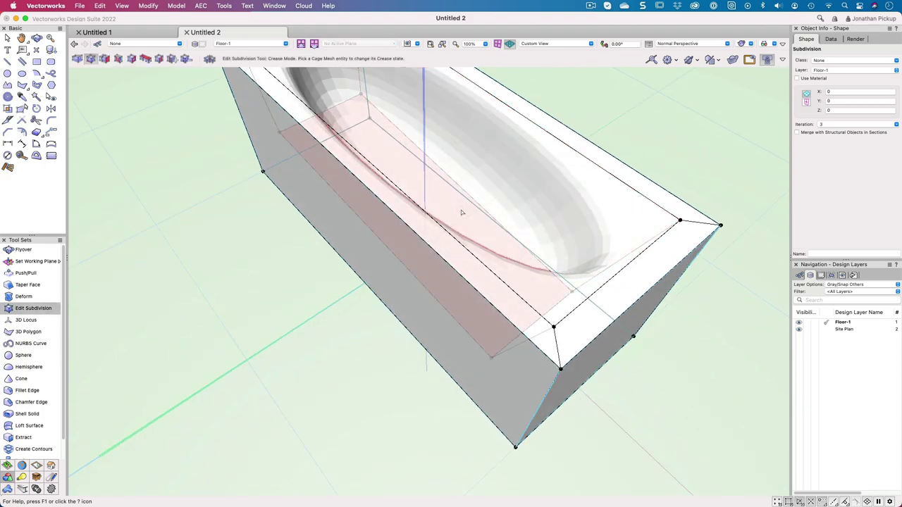
pyautogui.keyDown('shift'); pyautogui.moveTo(465, 212); pyautogui.dragTo(490, 173, button='middle'); pyautogui.keyUp('shift')
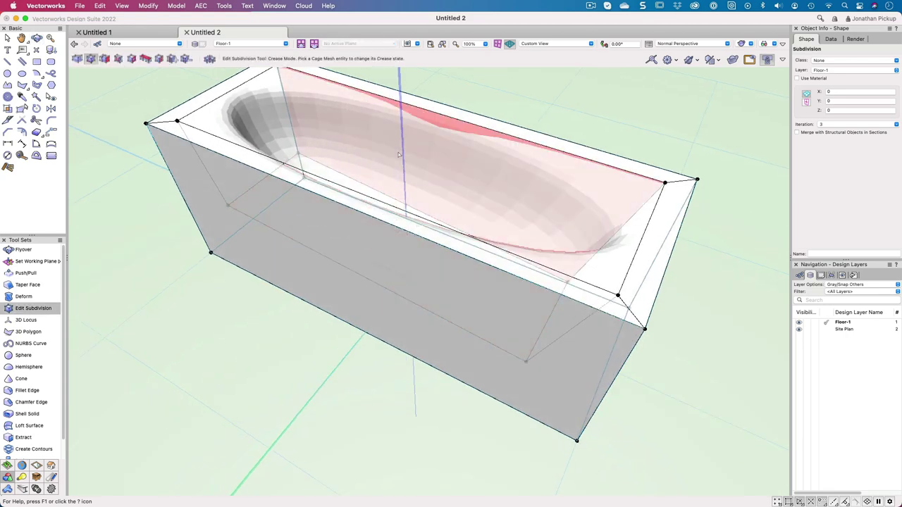
# Set the view to Top with Orthogonal projection.
pyautogui.press('super+5')
pyautogui.click(680, 48)
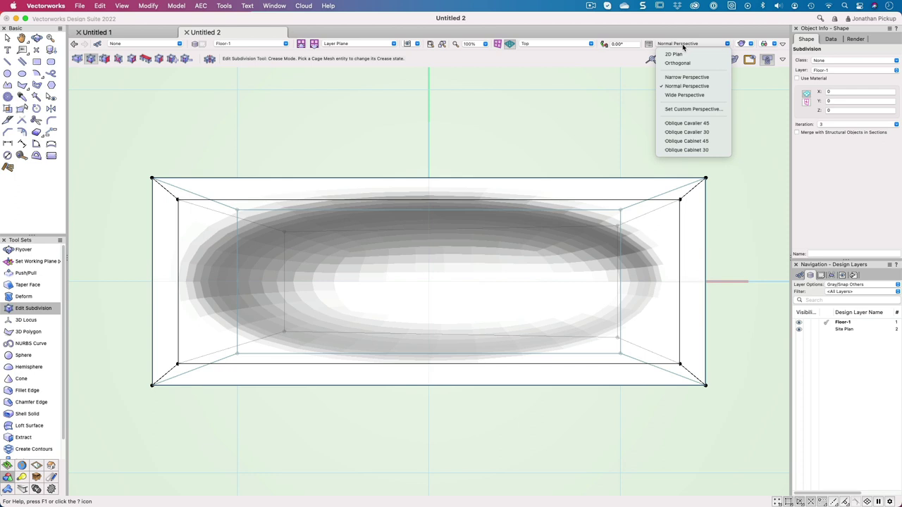
pyautogui.click(683, 64)
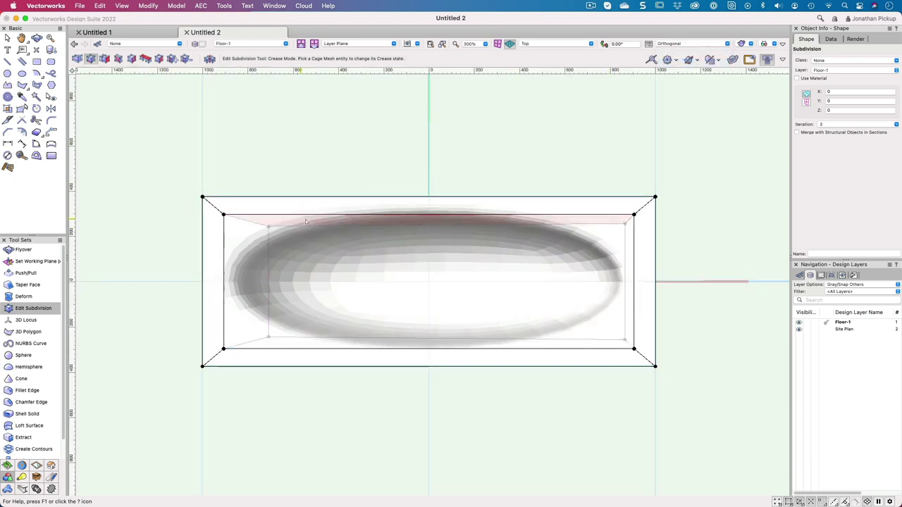
# In Transform mode, move the inner cage vertices along the upper long side 25 mm outward in plan, using a distance of -25.
pyautogui.click(77, 59)
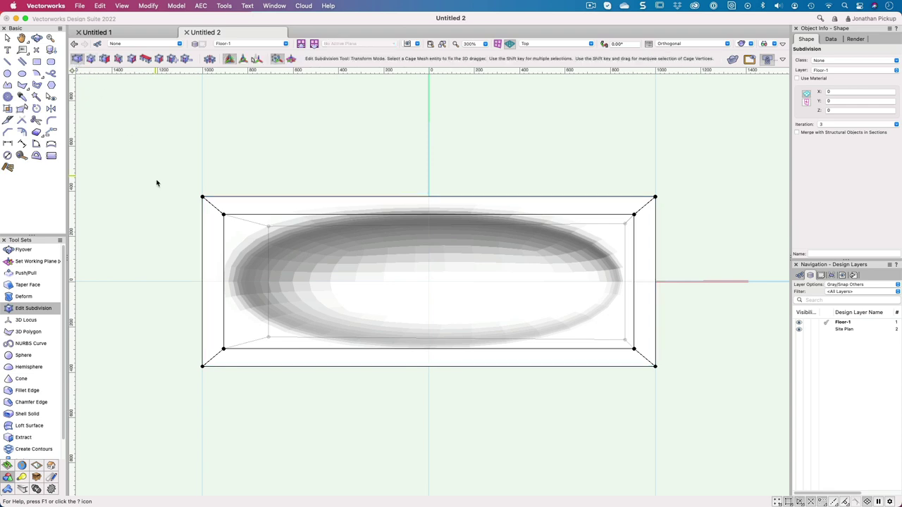
pyautogui.moveTo(156, 209); pyautogui.dragTo(692, 252)
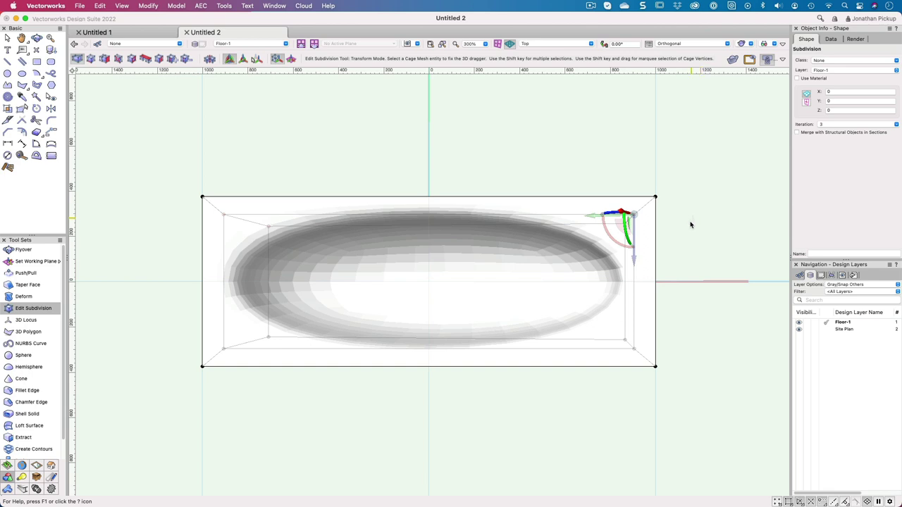
pyautogui.moveTo(634, 261); pyautogui.dragTo(635, 203)
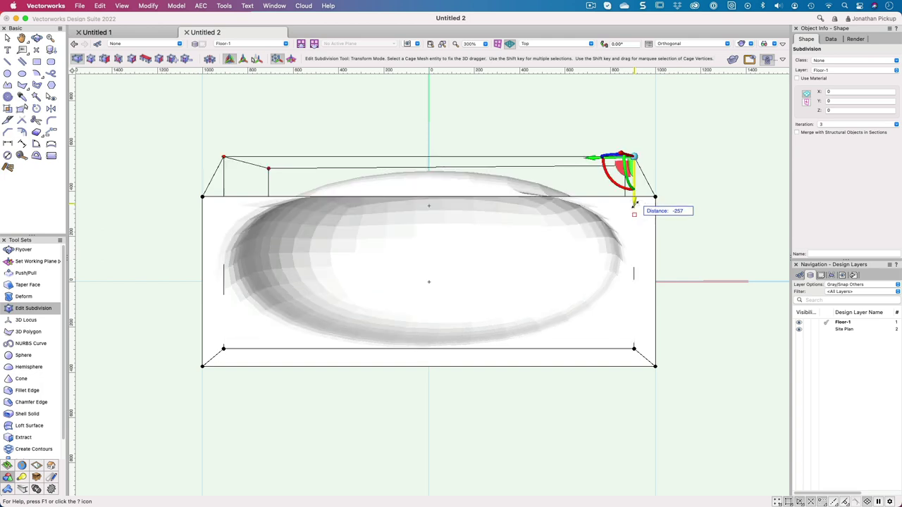
pyautogui.press('Tab')
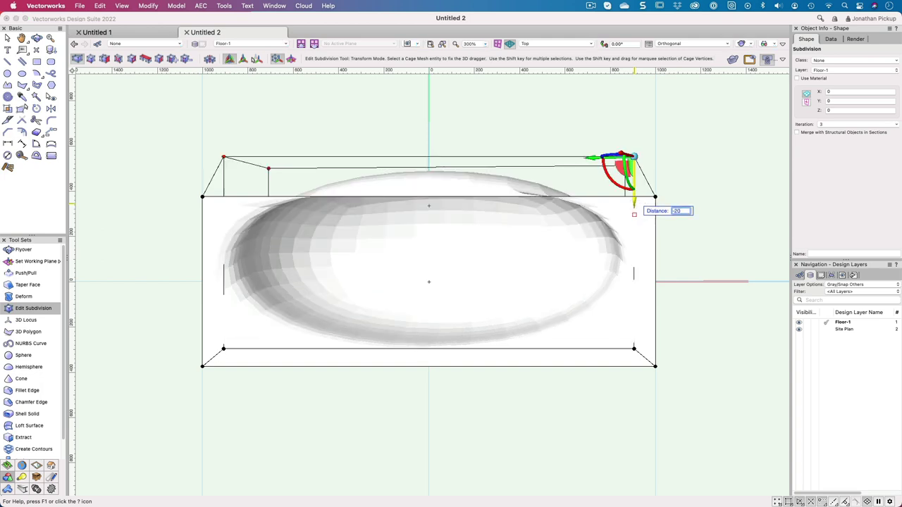
pyautogui.write('-25')
pyautogui.press('Return')
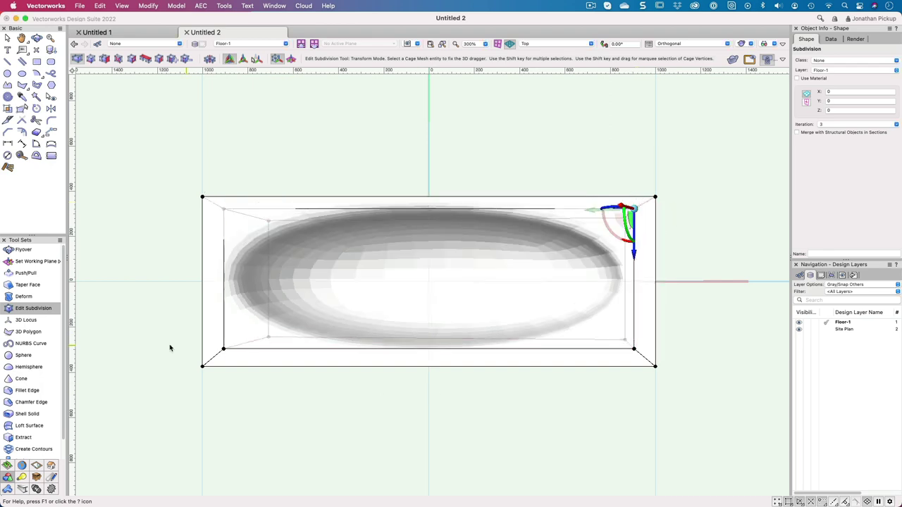
# Move the inner cage vertices along the opposite long side 20 mm outward in plan.
pyautogui.moveTo(122, 359); pyautogui.dragTo(734, 321)
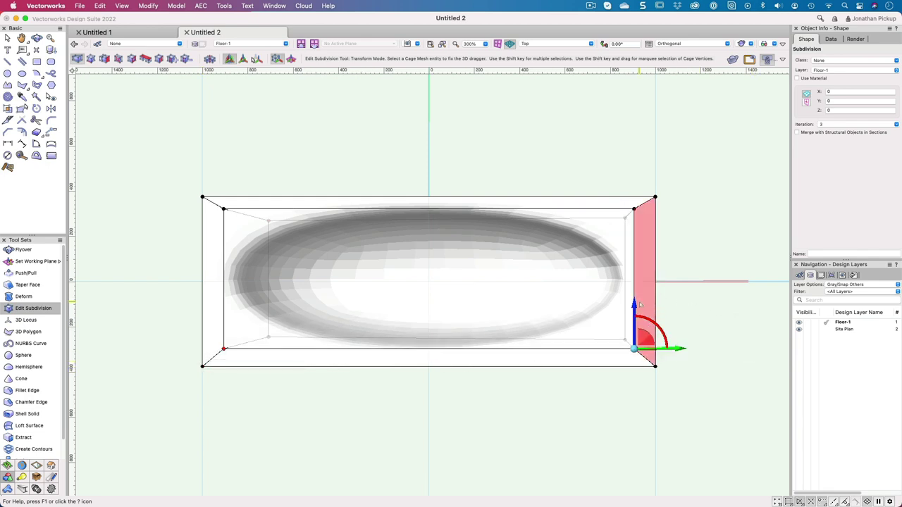
pyautogui.moveTo(634, 304); pyautogui.dragTo(629, 329)
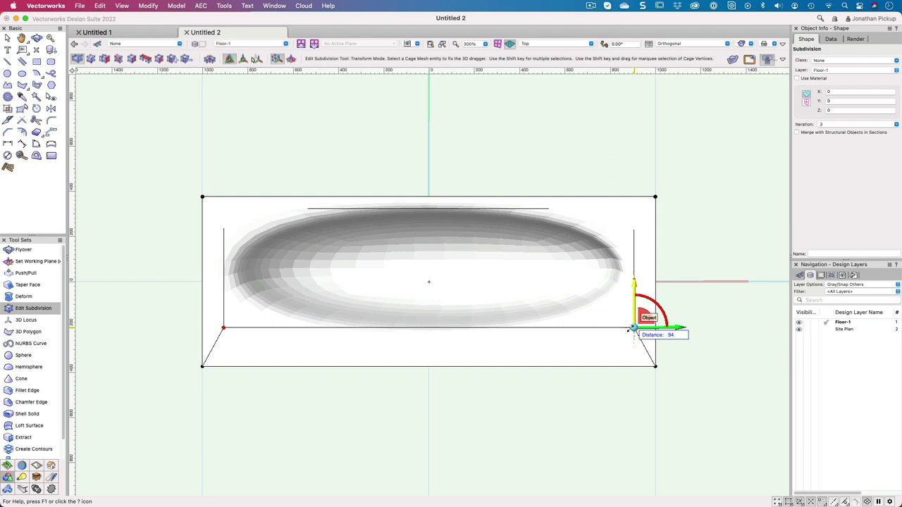
pyautogui.write('20')
pyautogui.press('Escape')
pyautogui.moveTo(635, 330); pyautogui.dragTo(632, 378)
pyautogui.press('Tab')
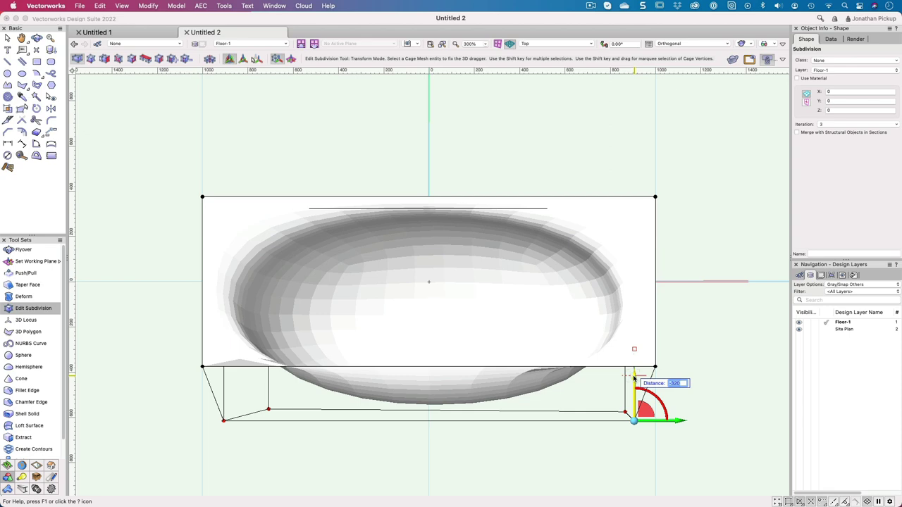
pyautogui.press('Escape')
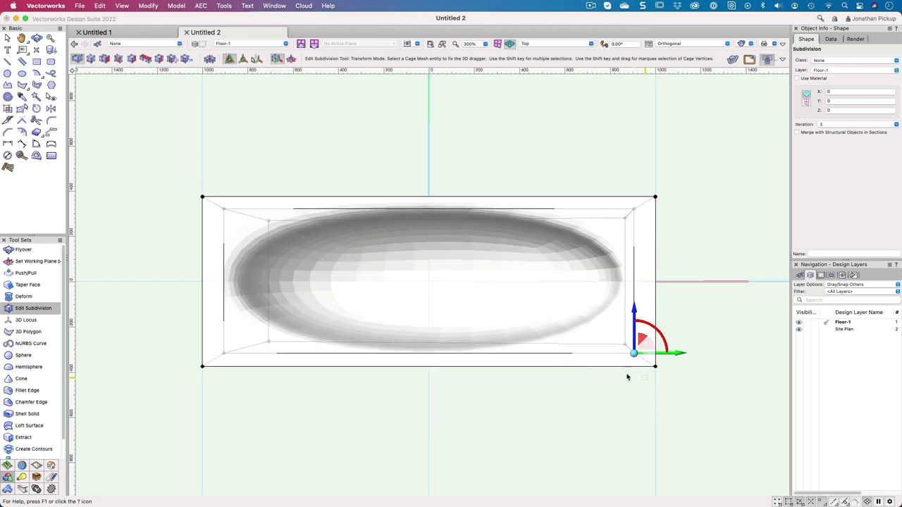
# Finish editing the subdivision cage and examine the smoothed tub from an oblique 3D angle.
pyautogui.keyDown('shift'); pyautogui.moveTo(528, 280); pyautogui.dragTo(505, 147, button='middle'); pyautogui.keyUp('shift')
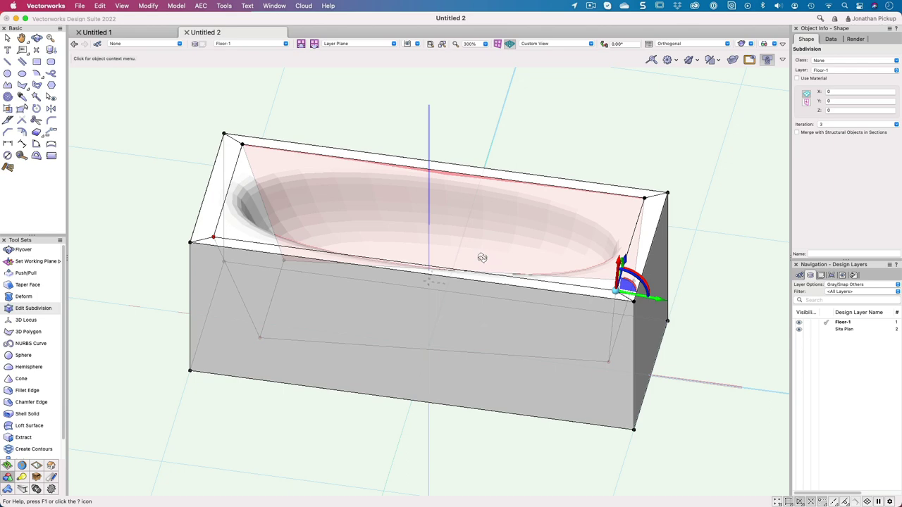
pyautogui.keyDown('shift'); pyautogui.moveTo(482, 258); pyautogui.dragTo(428, 211, button='middle'); pyautogui.keyUp('shift')
pyautogui.press('x')
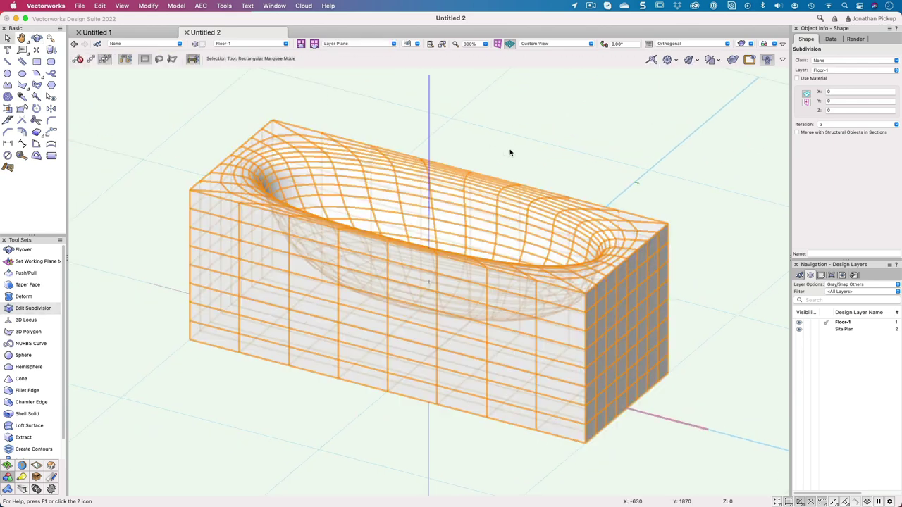
pyautogui.keyDown('shift'); pyautogui.moveTo(510, 152); pyautogui.dragTo(564, 177, button='middle'); pyautogui.keyUp('shift')
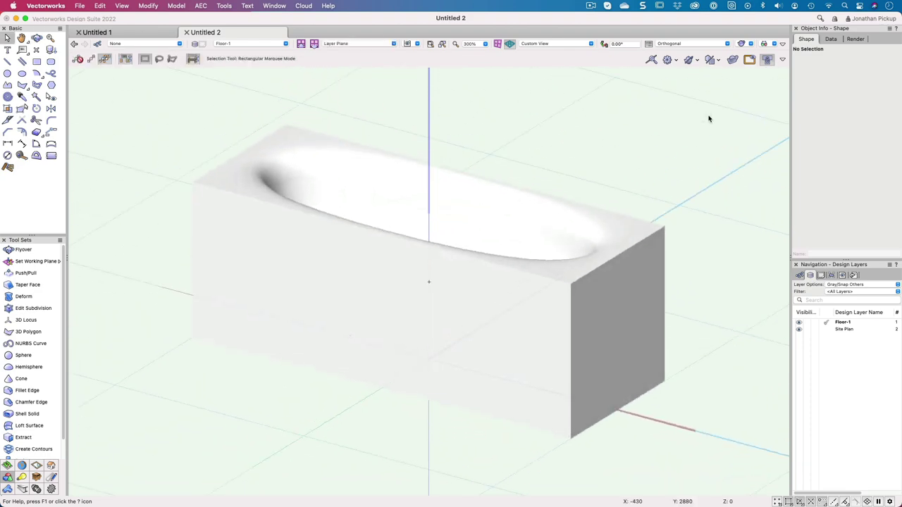
# Turn on the Clip Cube around the tub and move its short end face inward about 1250 mm to inspect the cross-section.
pyautogui.click(673, 217)
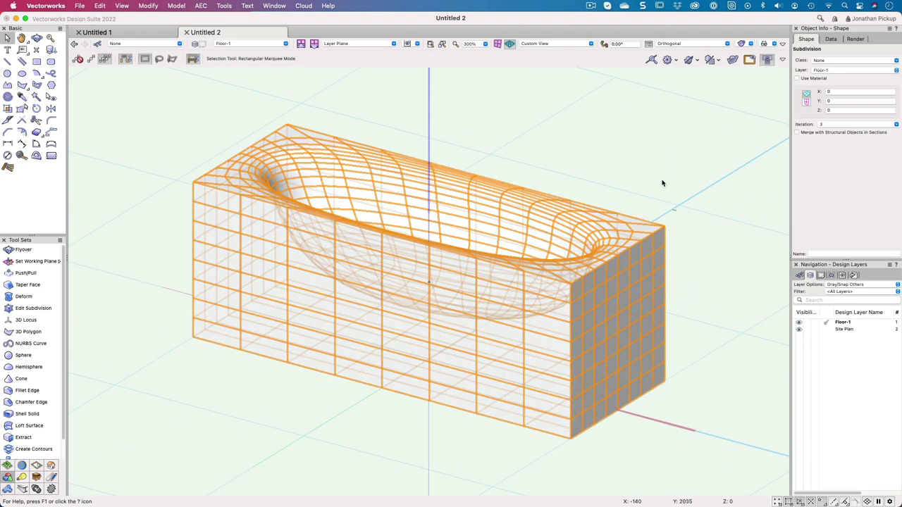
pyautogui.click(735, 60)
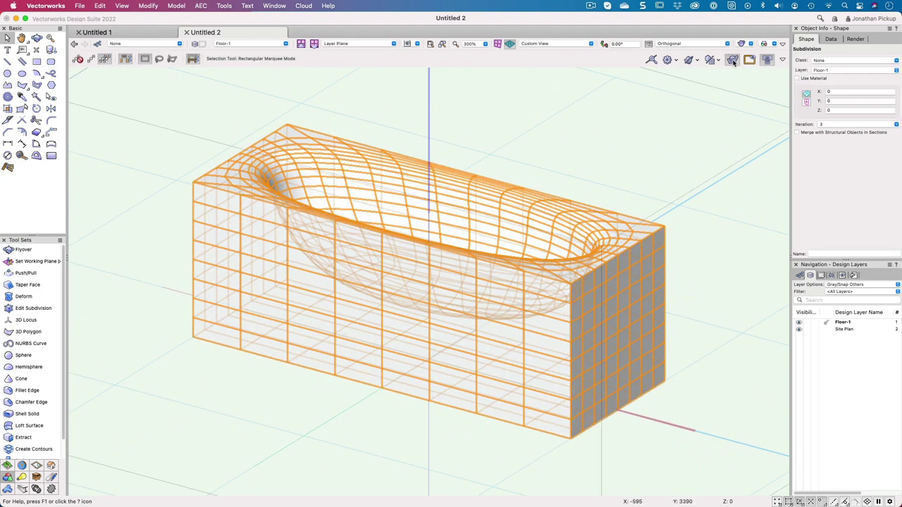
pyautogui.click(712, 179)
pyautogui.click(661, 331)
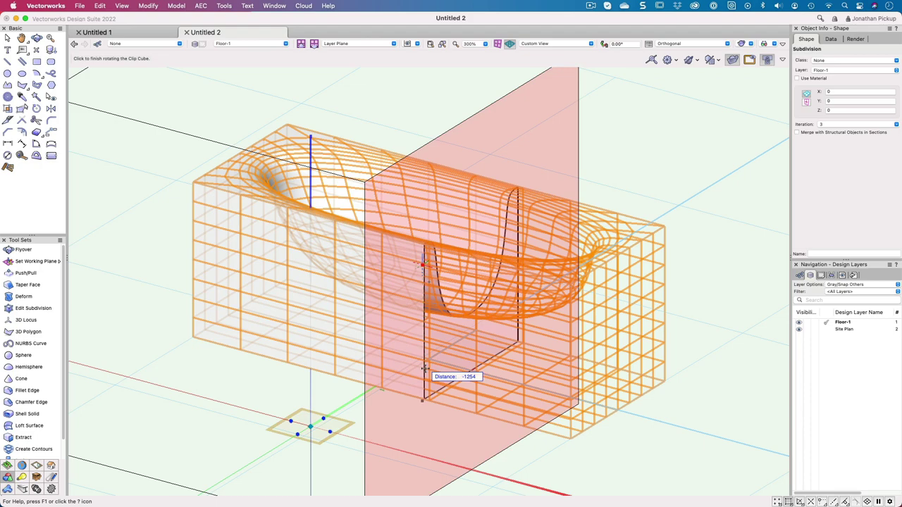
pyautogui.click(426, 368)
pyautogui.moveTo(749, 170); pyautogui.dragTo(722, 208, button='middle')
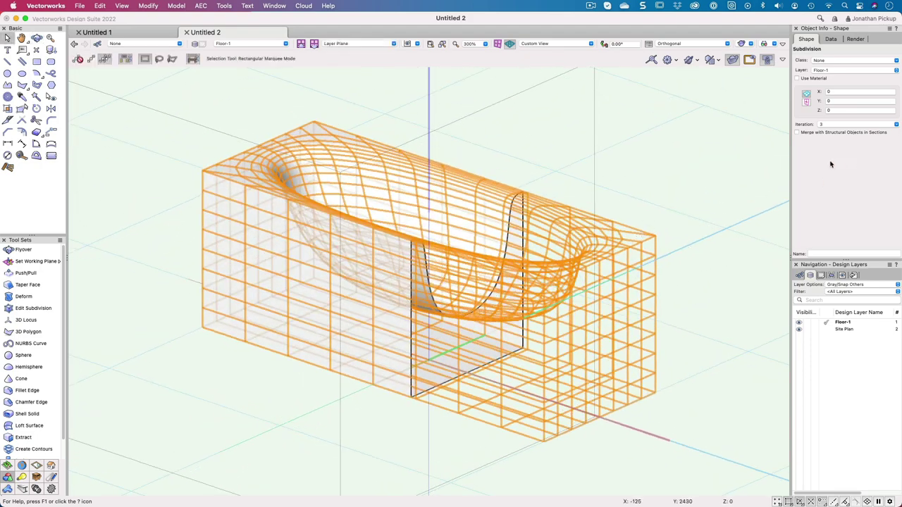
pyautogui.click(728, 176)
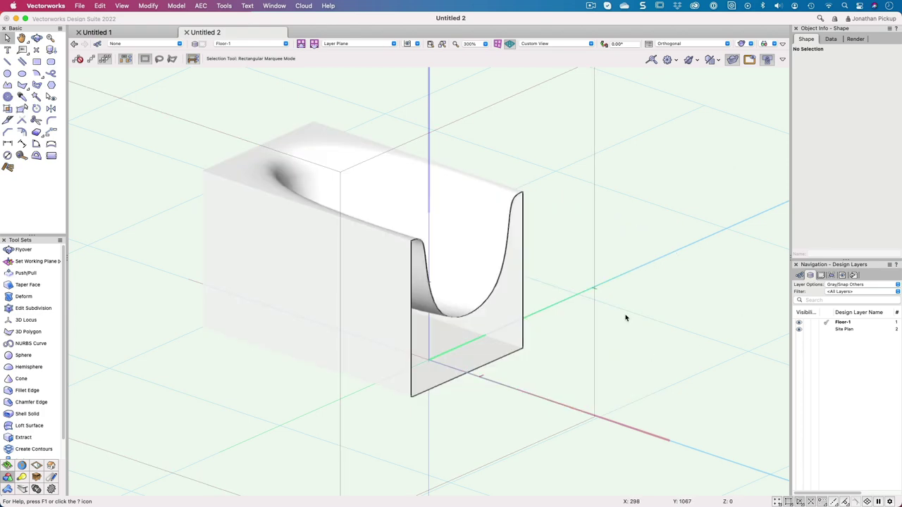
# Move the clip cube's short end face back beyond the tub, and move its long side face inward to inspect the lengthwise section.
pyautogui.click(596, 329)
pyautogui.moveTo(557, 406); pyautogui.dragTo(512, 393)
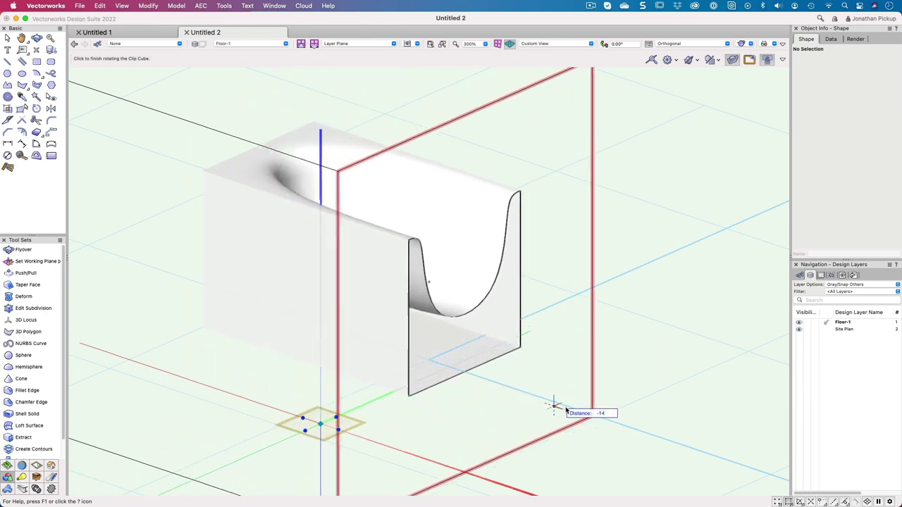
pyautogui.click(709, 456)
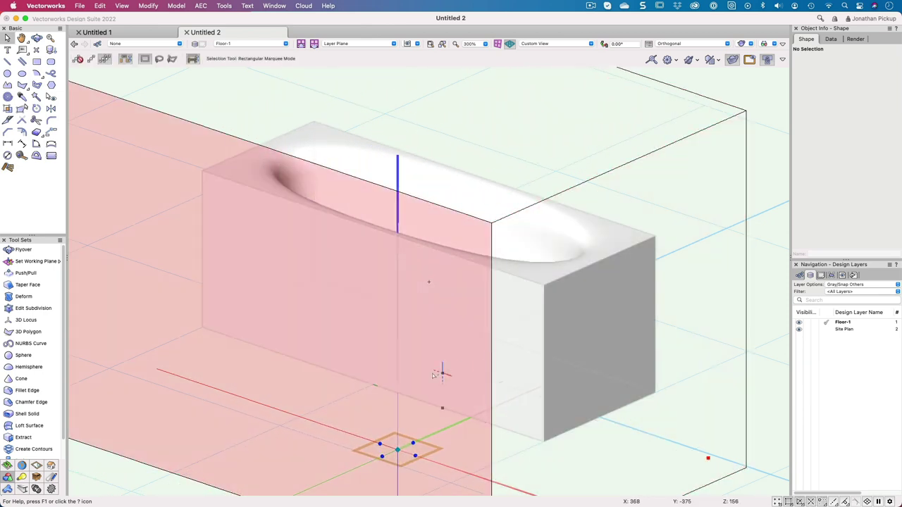
pyautogui.click(433, 376)
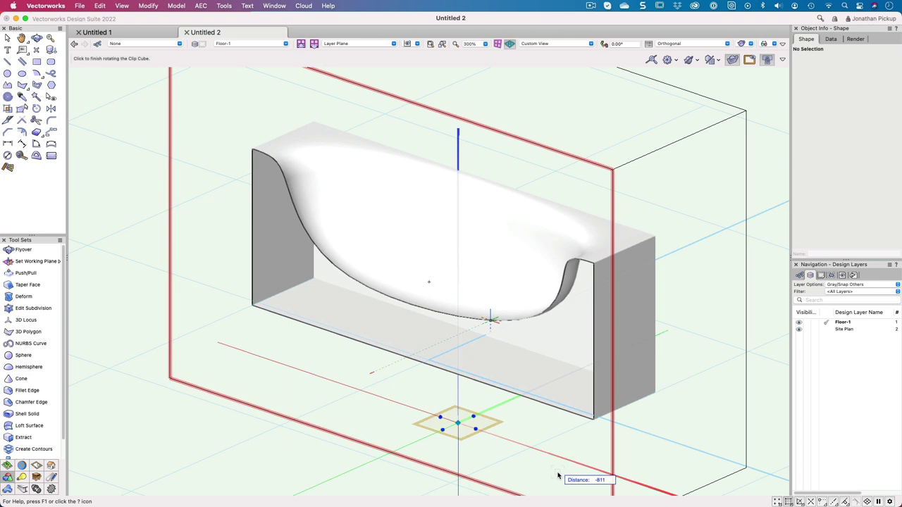
pyautogui.click(574, 476)
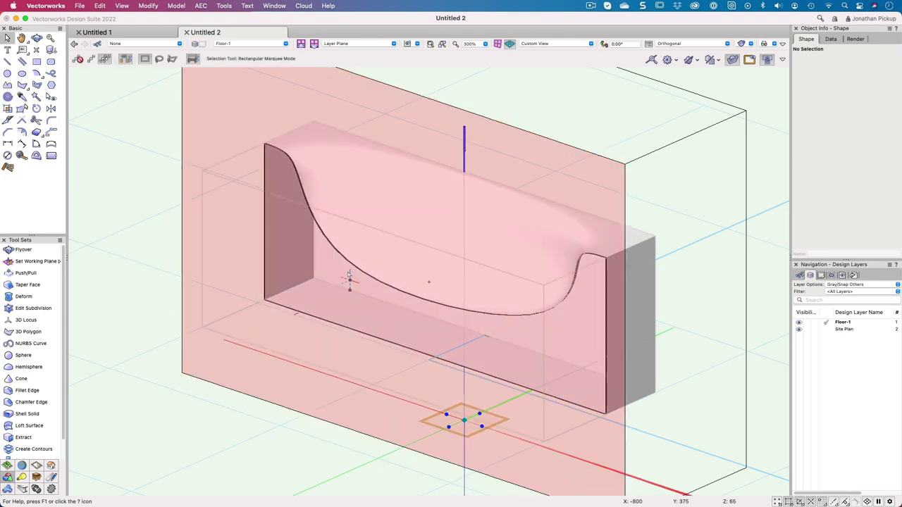